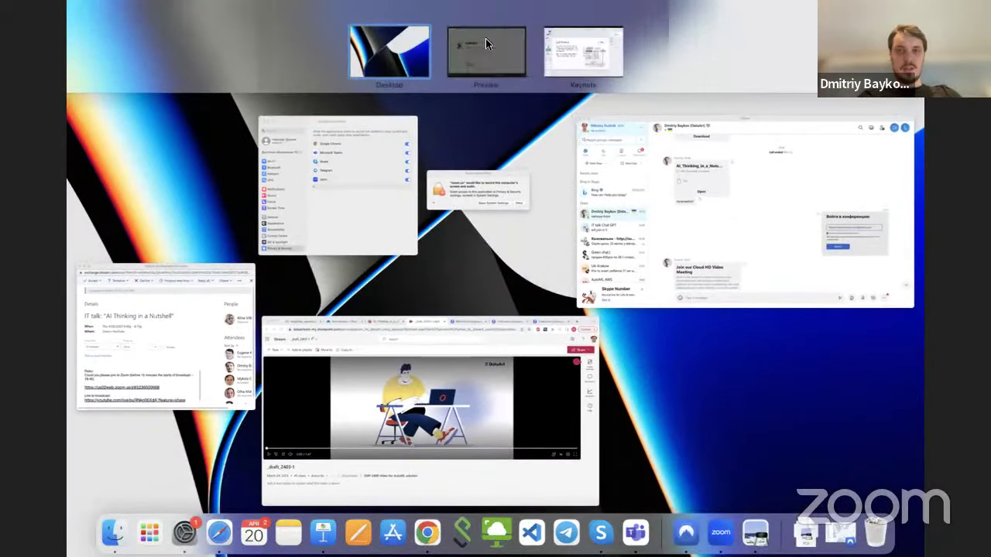
Step: Bring the full-screen DataArt slide deck forward from Mission Control
{"action": "left_click", "coordinate": [486, 43]}
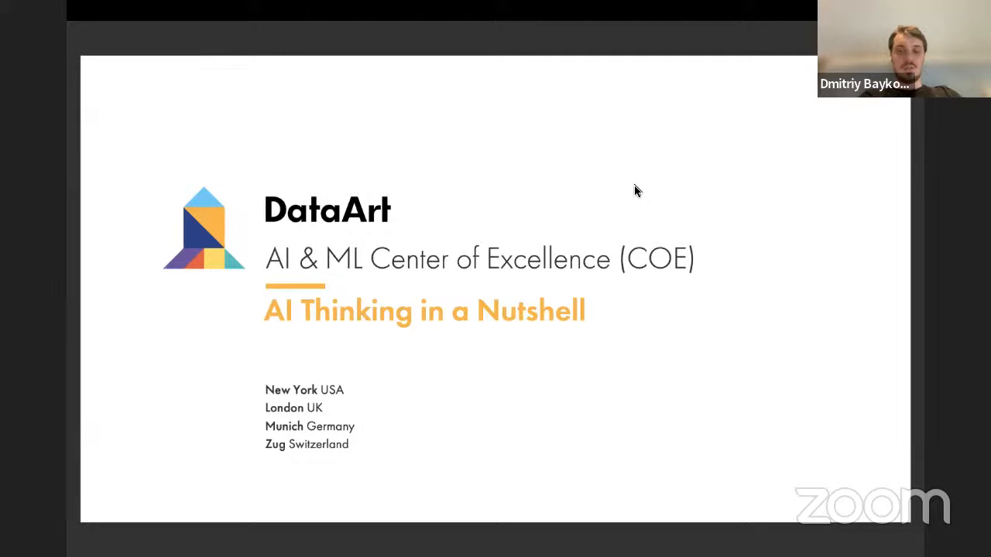
{"action": "scroll", "coordinate": [636, 191], "scroll_direction": "down", "scroll_amount": 3}
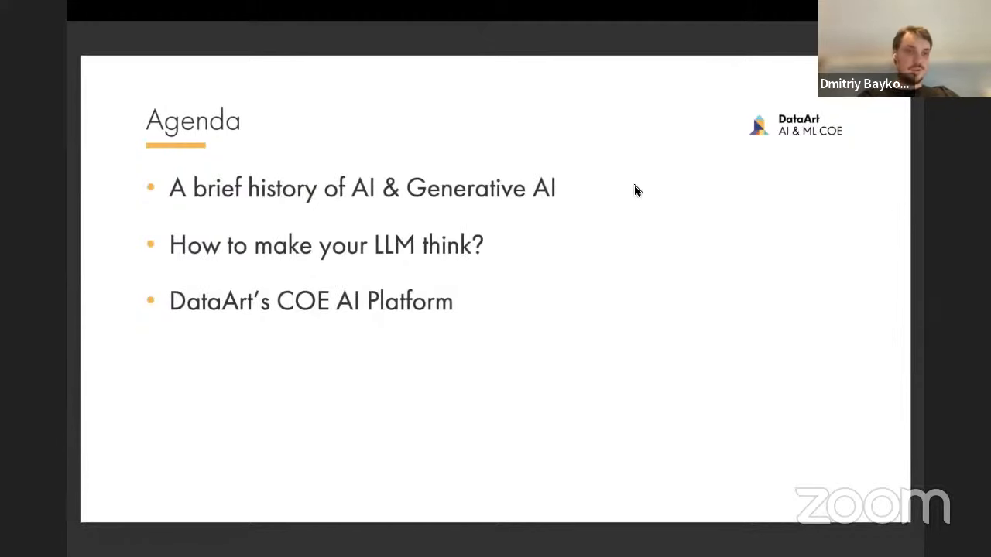
{"action": "scroll", "coordinate": [637, 190], "scroll_direction": "down", "scroll_amount": 3}
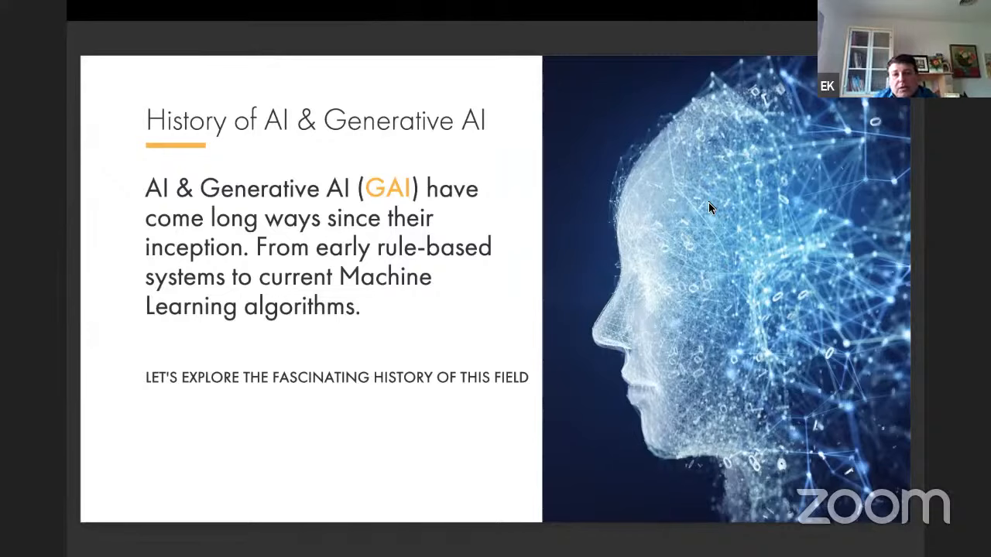
Step: Advance through the When AI Was Born? slides toward the AI timeline slide
{"action": "key", "text": "Page_Down"}
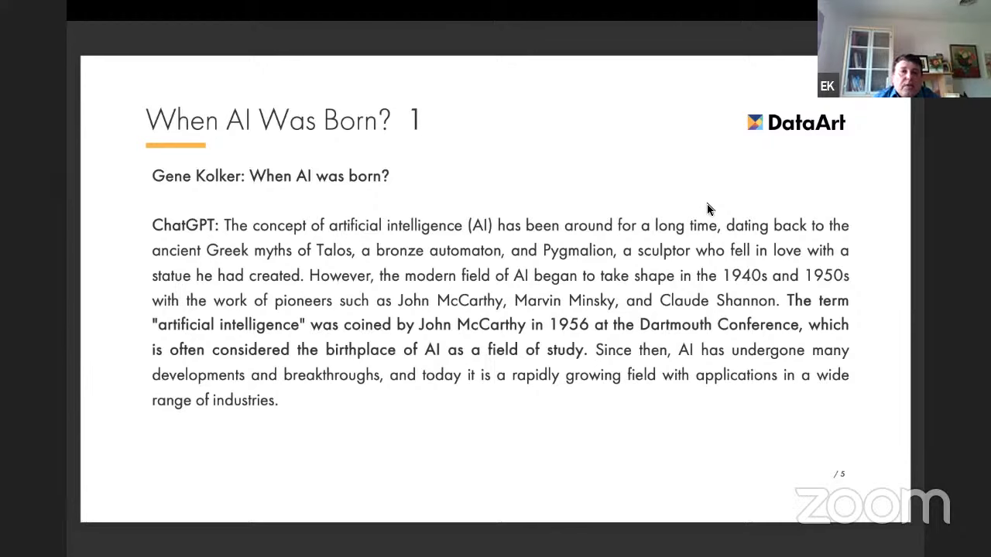
{"action": "scroll", "coordinate": [709, 210], "scroll_direction": "down", "scroll_amount": 5}
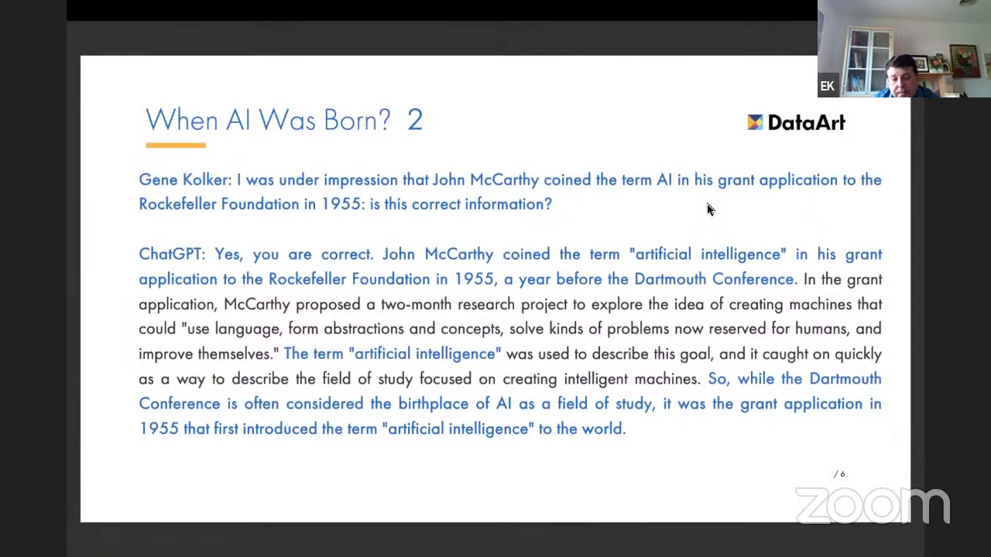
{"action": "key", "text": "Page_Down"}
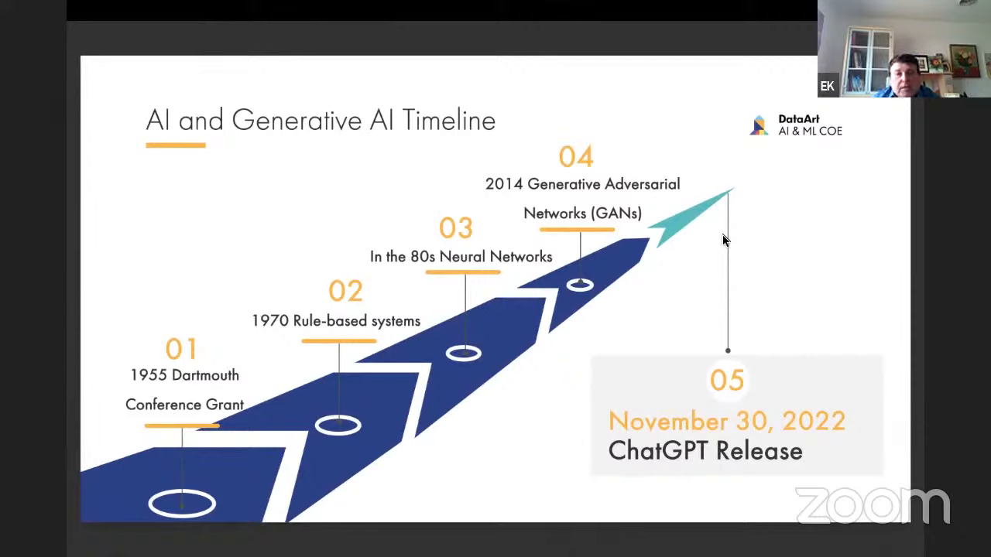
Step: Advance the deck to the Introduction to Generative AI slide
{"action": "key", "text": "Next"}
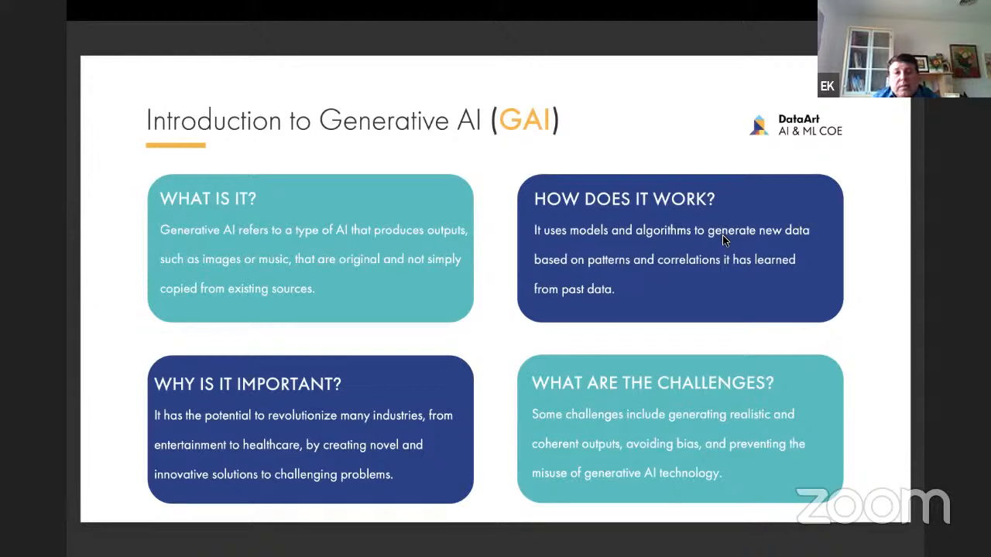
{"action": "scroll", "coordinate": [722, 234], "scroll_direction": "down", "scroll_amount": 5}
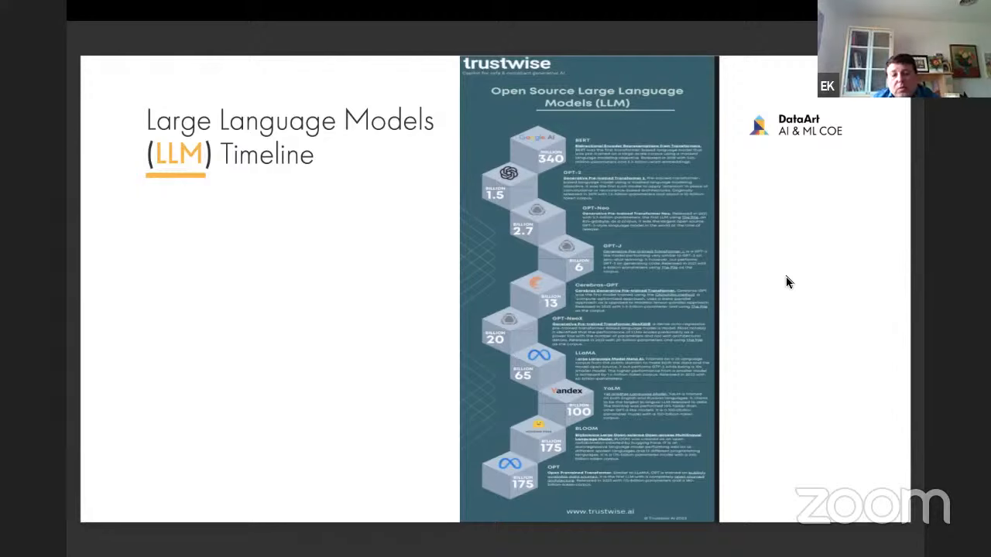
{"action": "scroll", "coordinate": [785, 277], "scroll_direction": "down", "scroll_amount": 1}
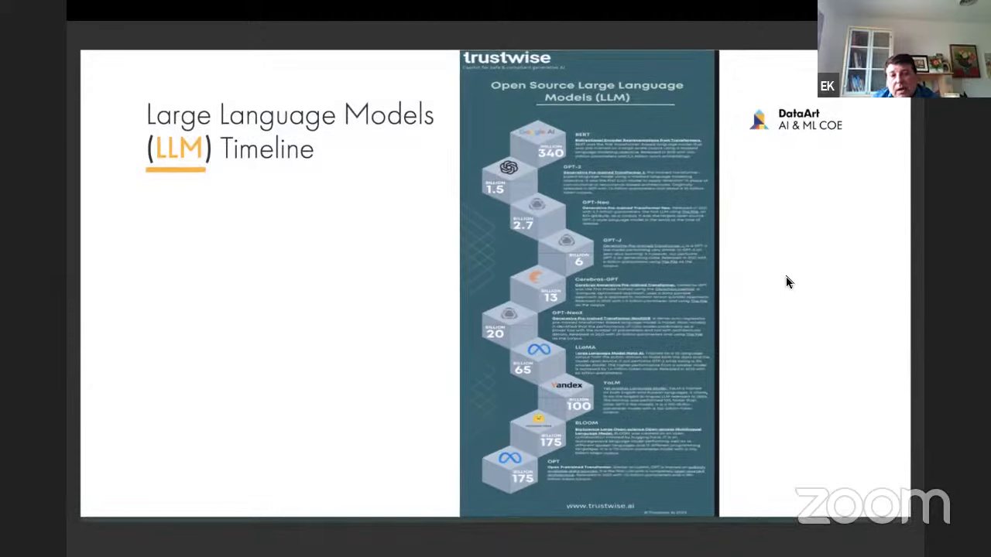
{"action": "scroll", "coordinate": [786, 276], "scroll_direction": "up", "scroll_amount": 1}
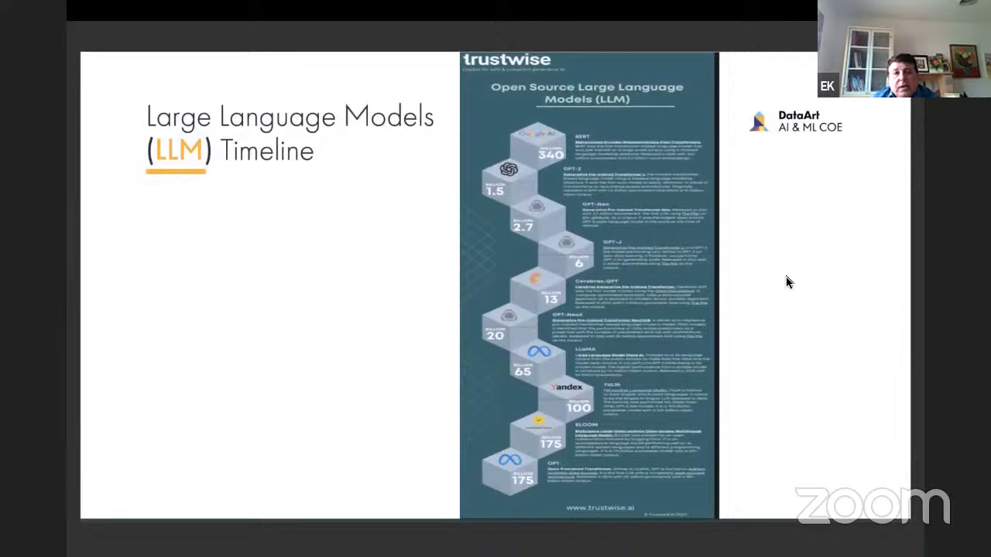
{"action": "scroll", "coordinate": [786, 276], "scroll_direction": "up", "scroll_amount": 1}
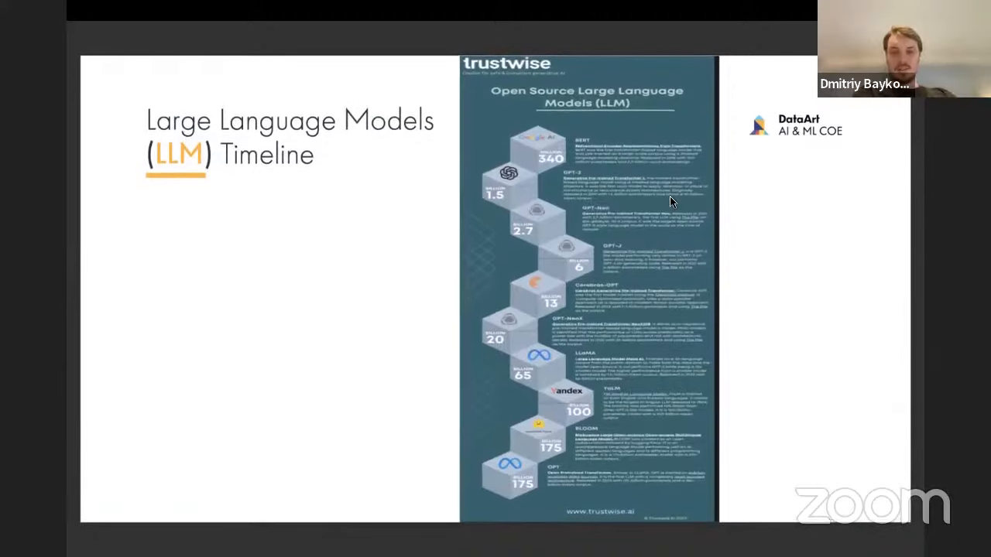
{"action": "scroll", "coordinate": [670, 196], "scroll_direction": "down", "scroll_amount": 1}
{"action": "scroll", "coordinate": [670, 196], "scroll_direction": "down", "scroll_amount": 1}
{"action": "scroll", "coordinate": [670, 196], "scroll_direction": "up", "scroll_amount": 1}
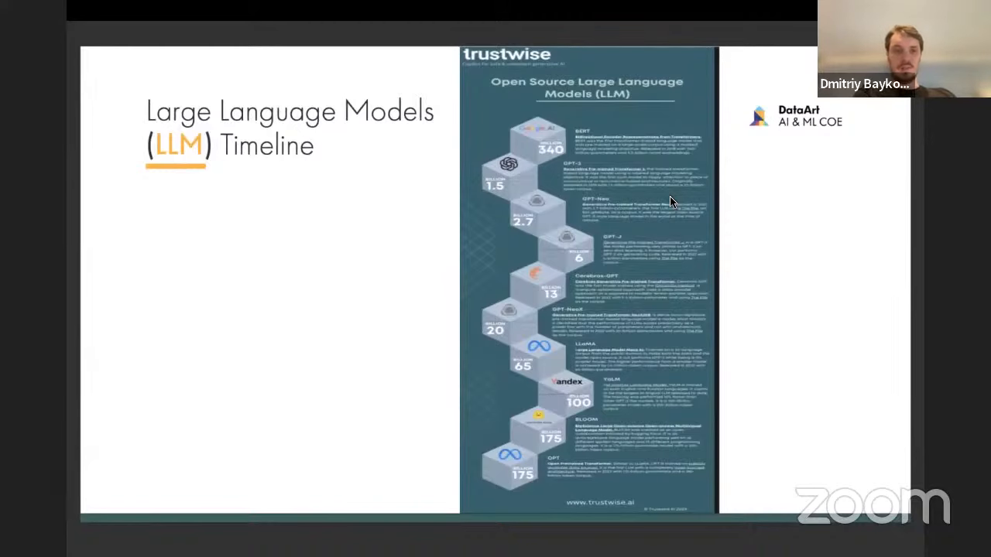
{"action": "scroll", "coordinate": [670, 196], "scroll_direction": "up", "scroll_amount": 1}
{"action": "scroll", "coordinate": [670, 196], "scroll_direction": "up", "scroll_amount": 1}
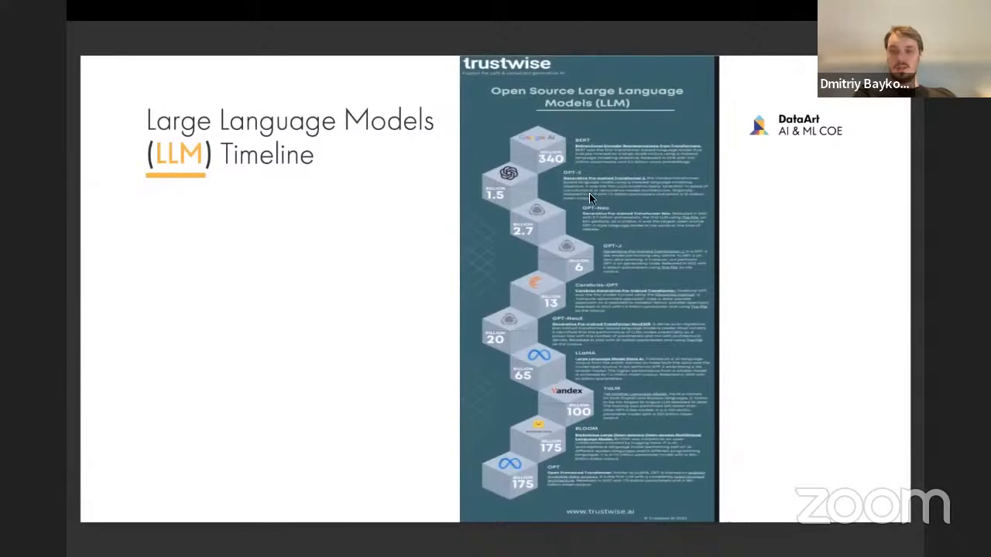
{"action": "scroll", "coordinate": [589, 196], "scroll_direction": "down", "scroll_amount": 1}
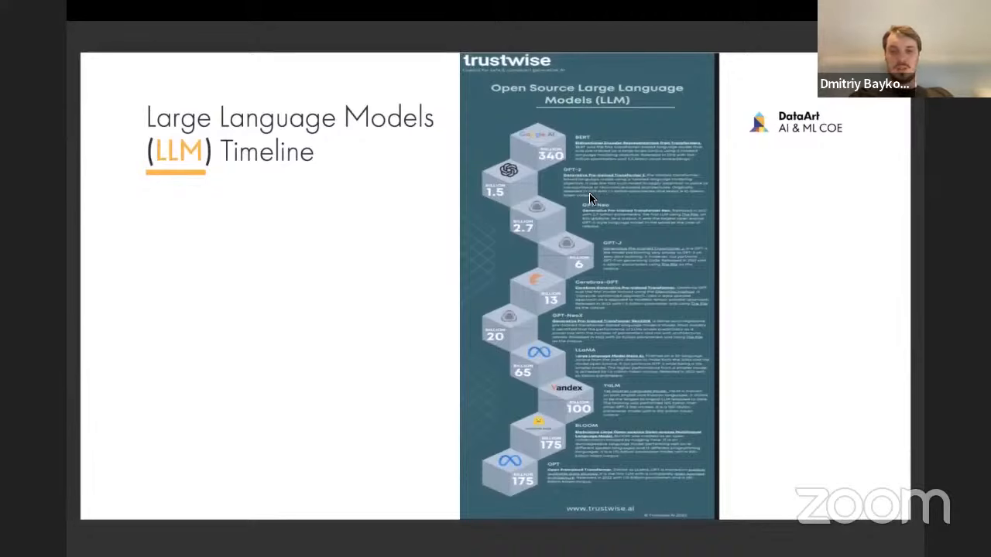
{"action": "scroll", "coordinate": [589, 193], "scroll_direction": "down", "scroll_amount": 5}
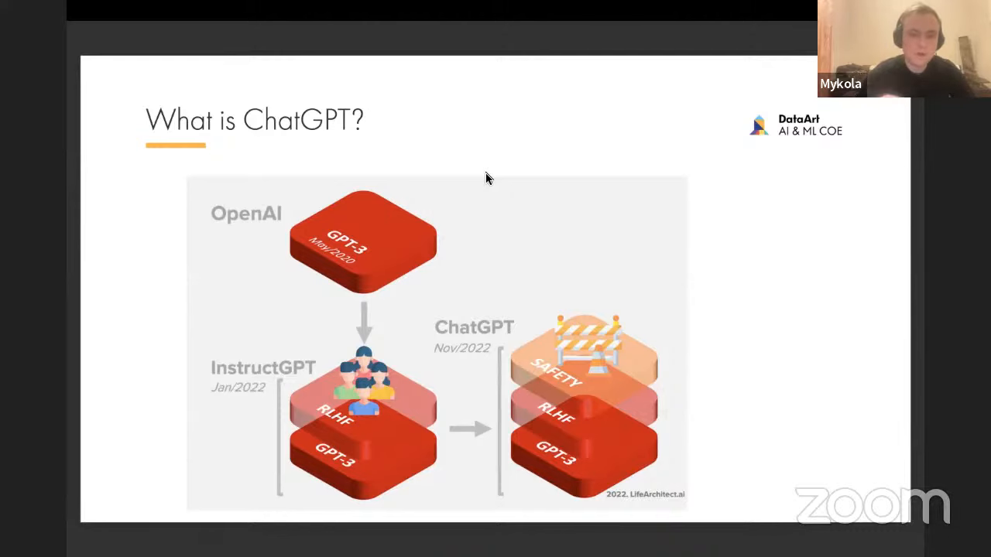
{"action": "scroll", "coordinate": [486, 178], "scroll_direction": "down", "scroll_amount": 2}
{"action": "scroll", "coordinate": [487, 178], "scroll_direction": "down", "scroll_amount": 3}
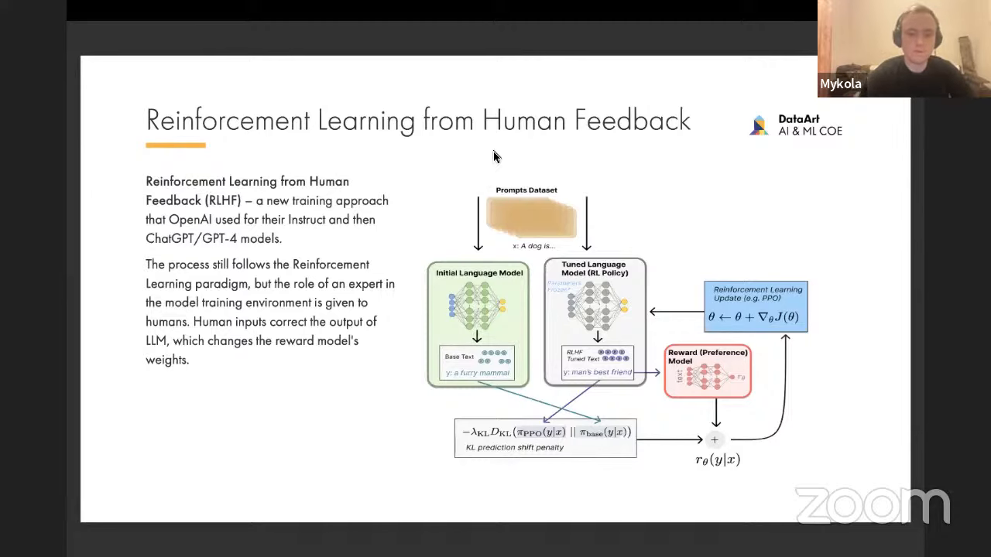
{"action": "scroll", "coordinate": [487, 178], "scroll_direction": "down", "scroll_amount": 3}
{"action": "scroll", "coordinate": [488, 178], "scroll_direction": "down", "scroll_amount": 3}
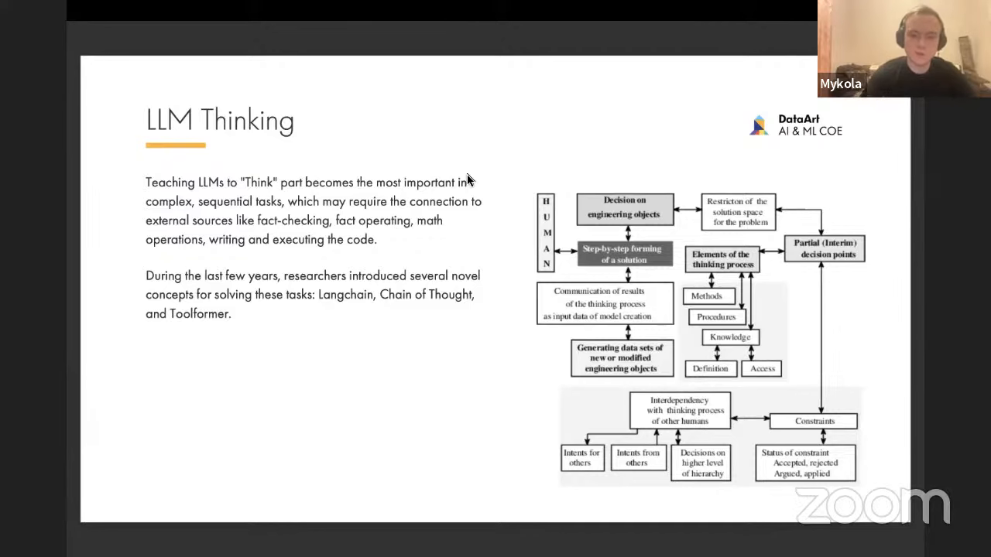
{"action": "scroll", "coordinate": [468, 179], "scroll_direction": "down", "scroll_amount": 3}
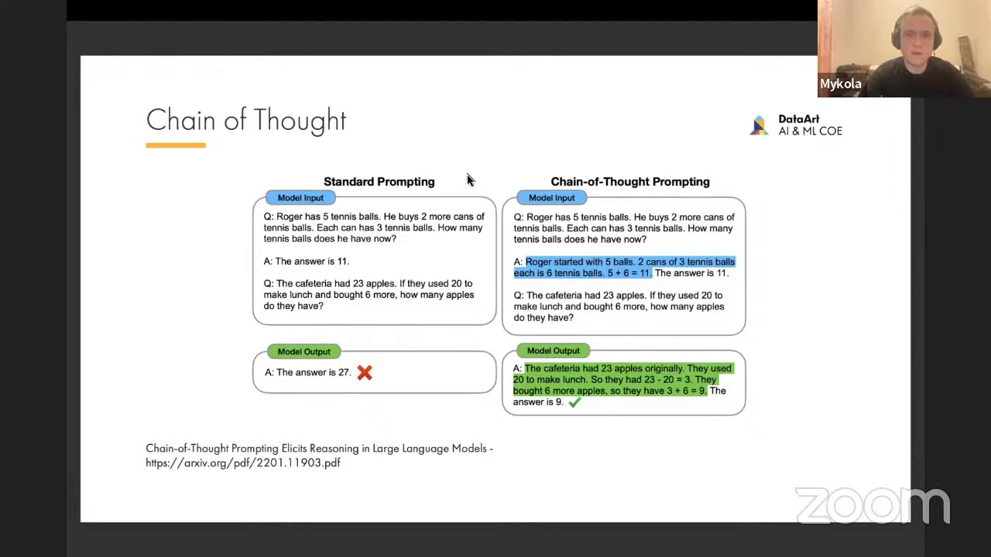
{"action": "scroll", "coordinate": [468, 180], "scroll_direction": "down", "scroll_amount": 5}
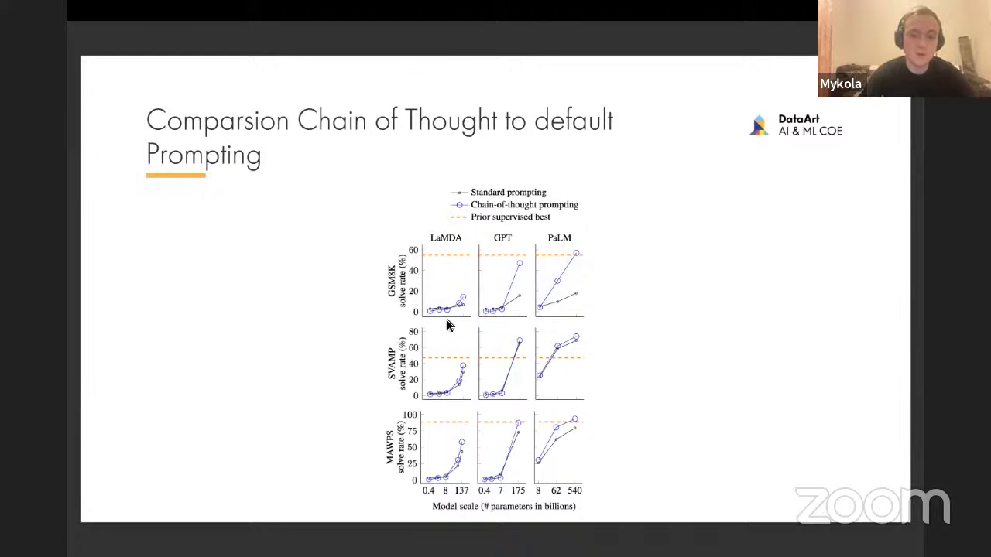
Step: Advance the deck to the Synergizing Reasoning And Acting In LLM's slide
{"action": "key", "text": "Page_Down"}
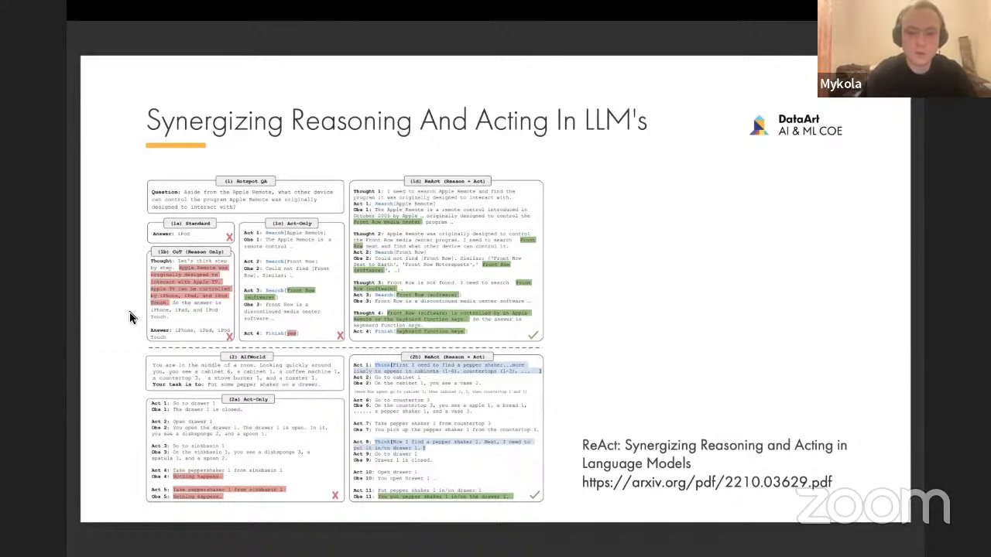
{"action": "scroll", "coordinate": [132, 317], "scroll_direction": "down", "scroll_amount": 3}
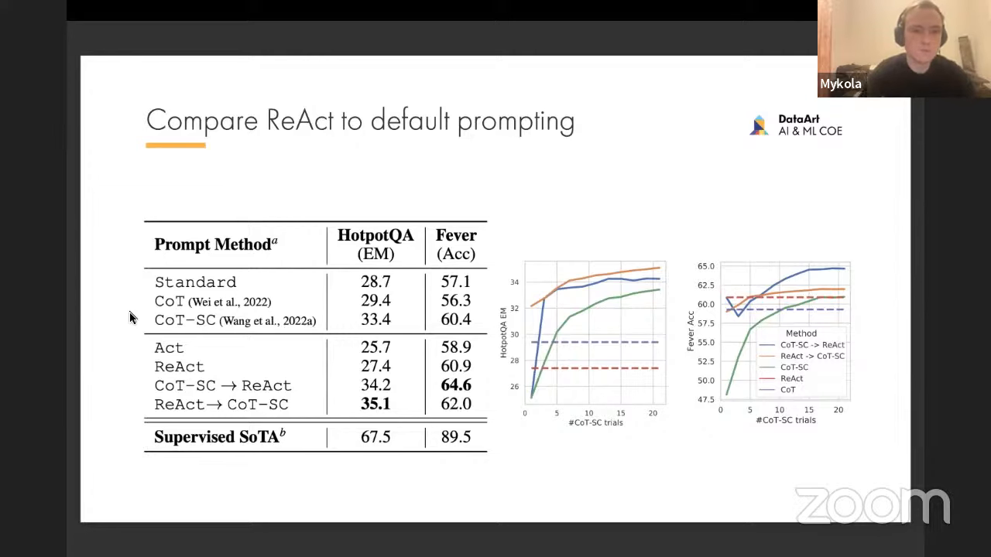
{"action": "scroll", "coordinate": [130, 318], "scroll_direction": "down", "scroll_amount": 5}
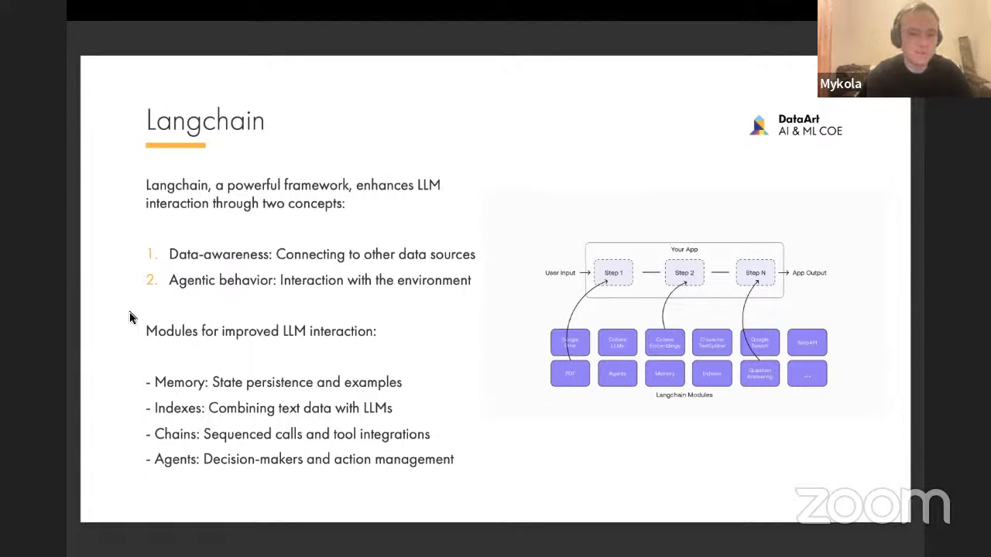
{"action": "scroll", "coordinate": [131, 317], "scroll_direction": "down", "scroll_amount": 5}
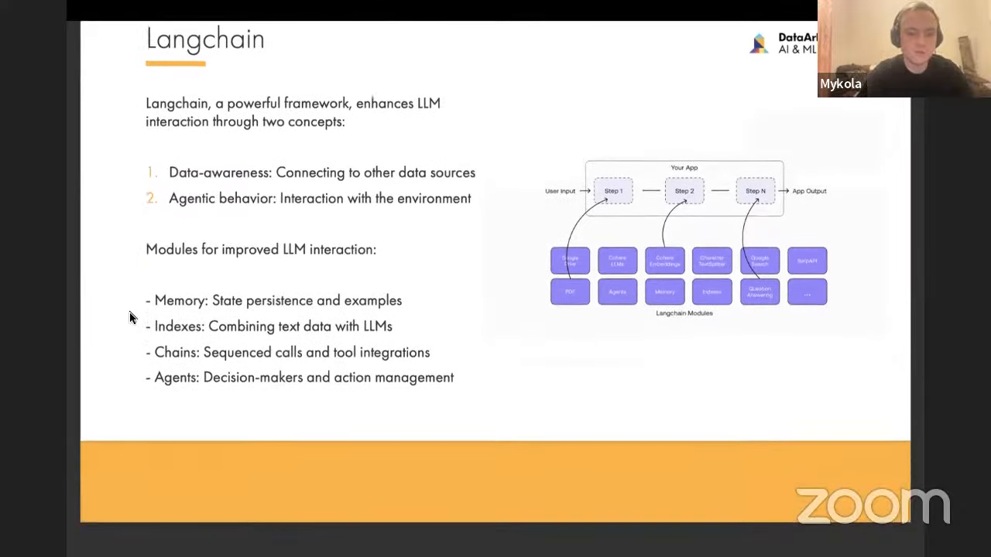
{"action": "scroll", "coordinate": [130, 317], "scroll_direction": "down", "scroll_amount": 5}
{"action": "scroll", "coordinate": [130, 317], "scroll_direction": "down", "scroll_amount": 3}
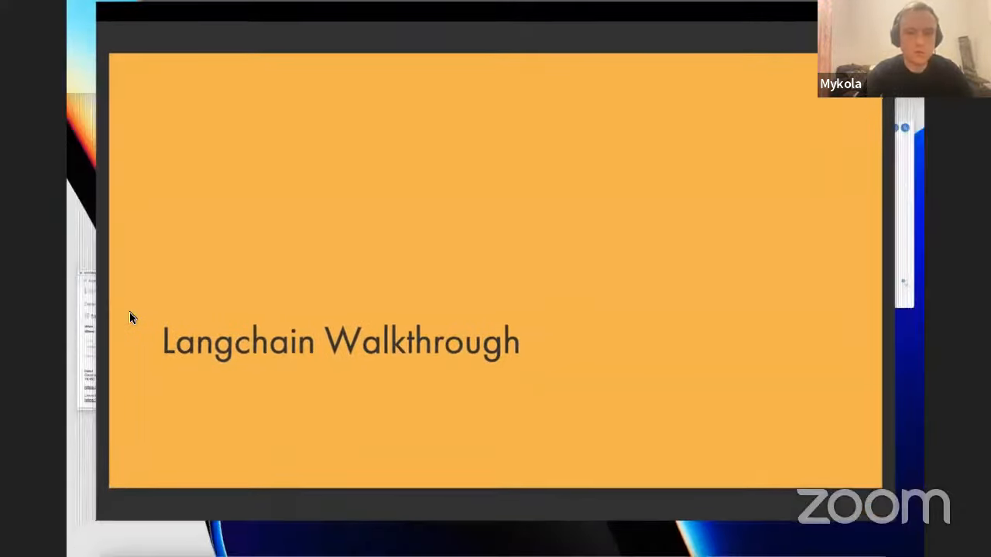
Step: Bring the Chrome window forward and switch to the langchain_general.ipynb Colab notebook
{"action": "key", "text": "ctrl+Up"}
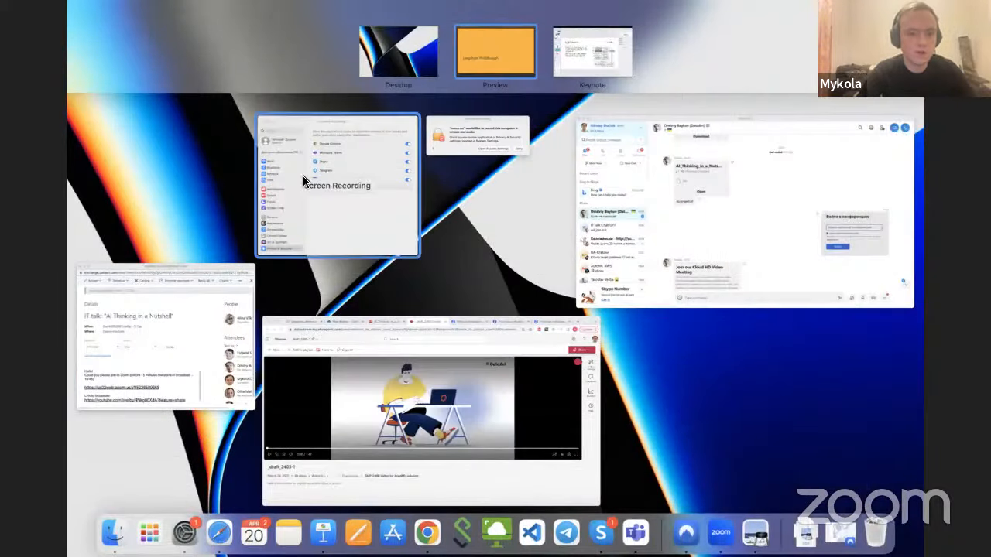
{"action": "left_click", "coordinate": [343, 334]}
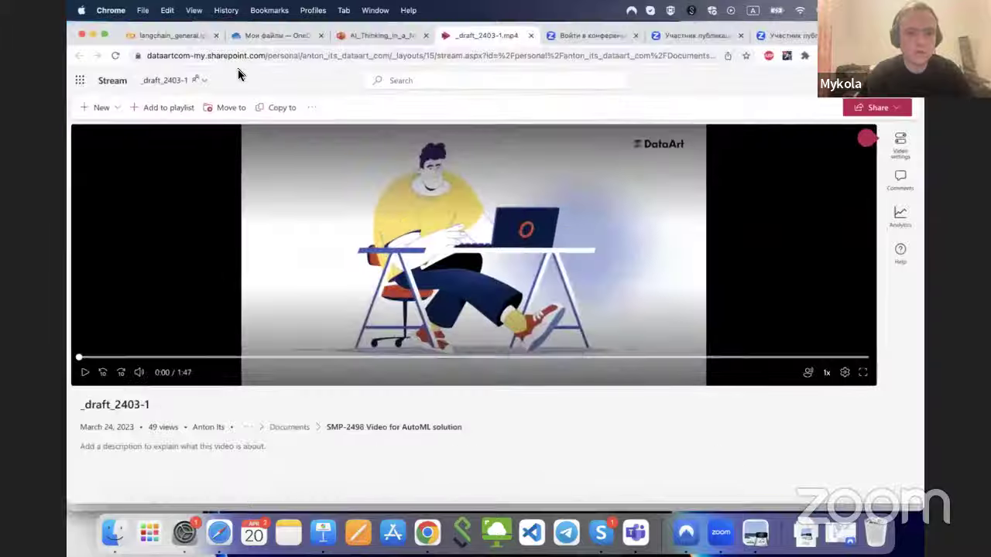
{"action": "left_click", "coordinate": [174, 35]}
{"action": "scroll", "coordinate": [192, 192], "scroll_direction": "up", "scroll_amount": 5}
{"action": "scroll", "coordinate": [192, 192], "scroll_direction": "up", "scroll_amount": 5}
{"action": "scroll", "coordinate": [192, 201], "scroll_direction": "up", "scroll_amount": 5}
{"action": "scroll", "coordinate": [194, 213], "scroll_direction": "up", "scroll_amount": 5}
{"action": "scroll", "coordinate": [194, 217], "scroll_direction": "up", "scroll_amount": 5}
{"action": "scroll", "coordinate": [193, 217], "scroll_direction": "up", "scroll_amount": 8}
{"action": "scroll", "coordinate": [193, 221], "scroll_direction": "up", "scroll_amount": 6}
{"action": "scroll", "coordinate": [146, 230], "scroll_direction": "up", "scroll_amount": 4}
{"action": "scroll", "coordinate": [109, 237], "scroll_direction": "up", "scroll_amount": 6}
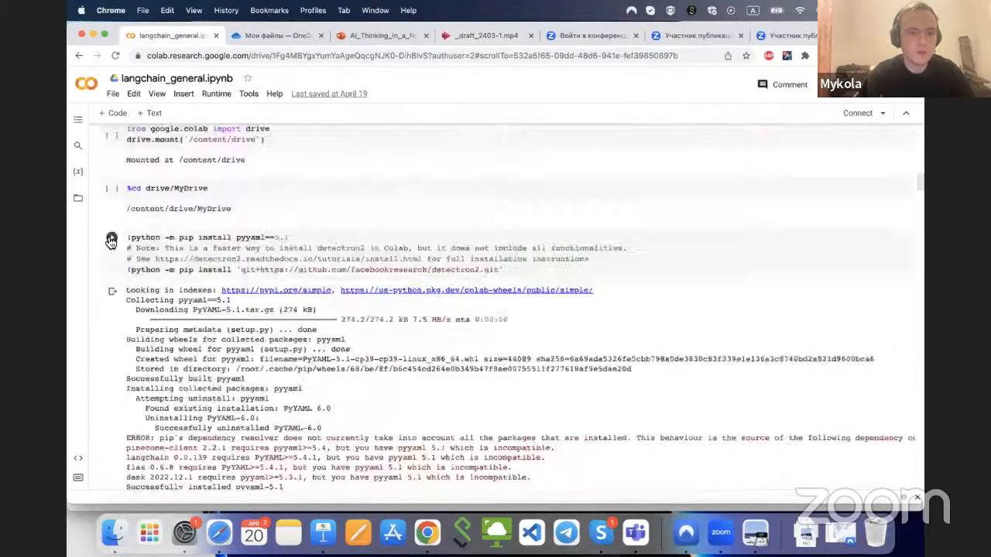
{"action": "scroll", "coordinate": [109, 236], "scroll_direction": "up", "scroll_amount": 6}
{"action": "scroll", "coordinate": [108, 236], "scroll_direction": "up", "scroll_amount": 4}
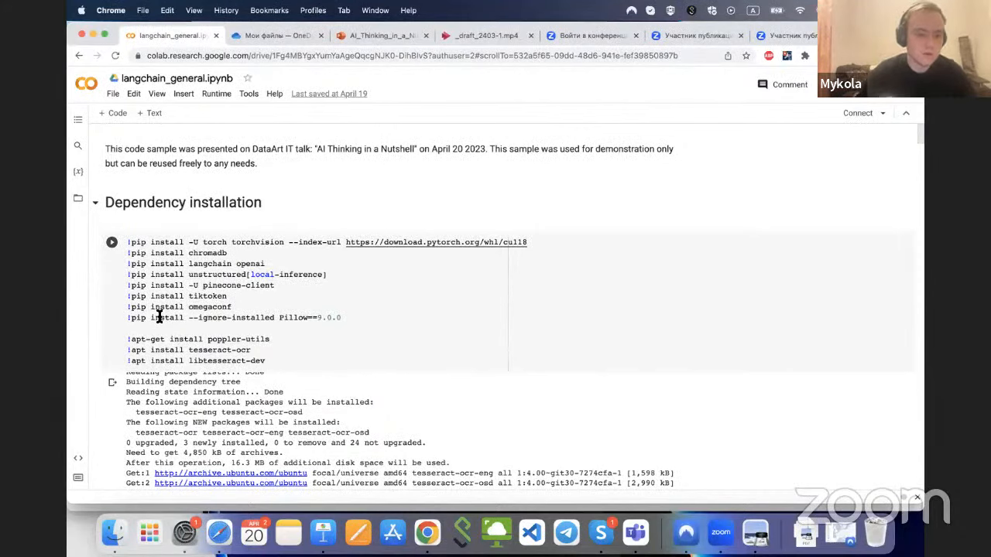
{"action": "scroll", "coordinate": [106, 366], "scroll_direction": "down", "scroll_amount": 3}
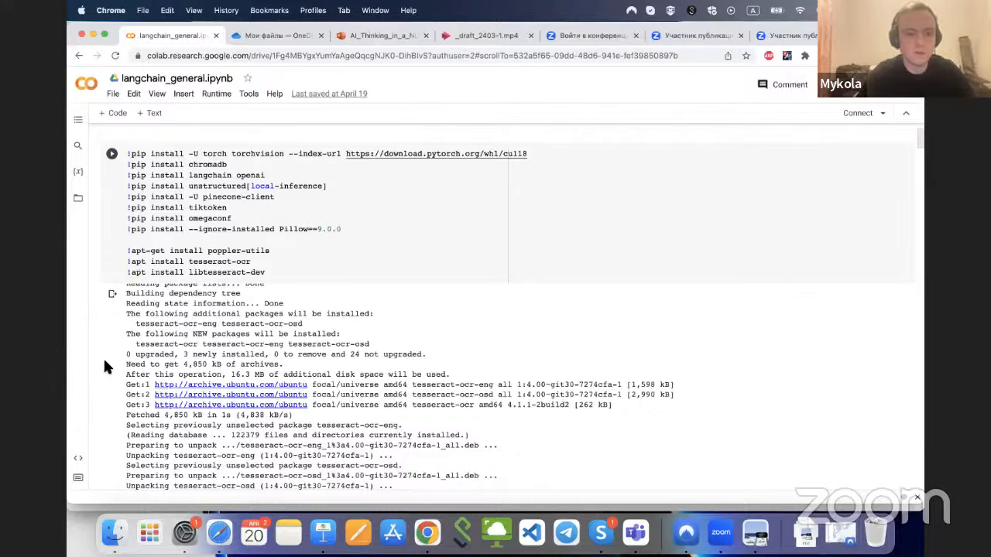
{"action": "scroll", "coordinate": [103, 357], "scroll_direction": "down", "scroll_amount": 8}
{"action": "scroll", "coordinate": [102, 357], "scroll_direction": "down", "scroll_amount": 10}
{"action": "scroll", "coordinate": [103, 357], "scroll_direction": "down", "scroll_amount": 8}
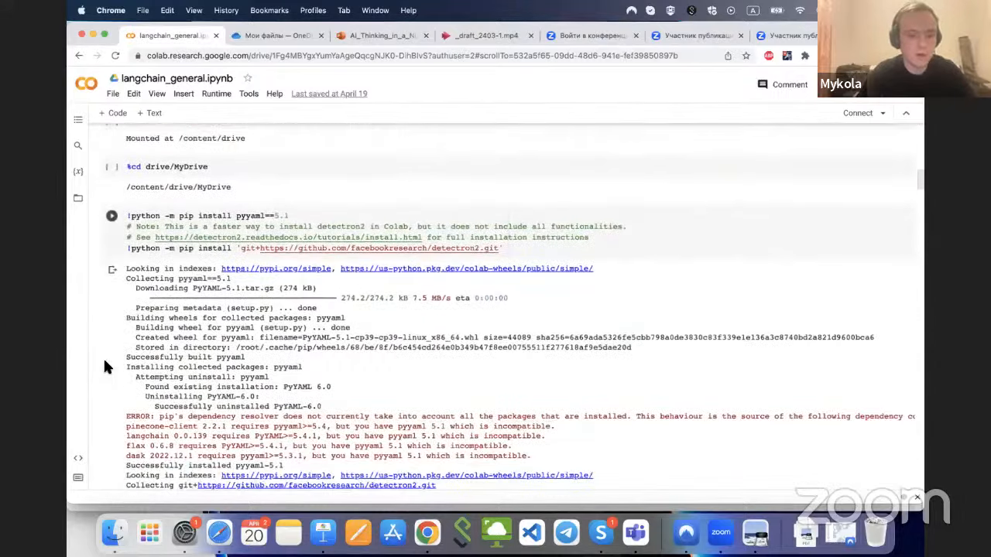
{"action": "scroll", "coordinate": [103, 357], "scroll_direction": "up", "scroll_amount": 1}
{"action": "scroll", "coordinate": [103, 356], "scroll_direction": "down", "scroll_amount": 8}
{"action": "scroll", "coordinate": [103, 357], "scroll_direction": "down", "scroll_amount": 5}
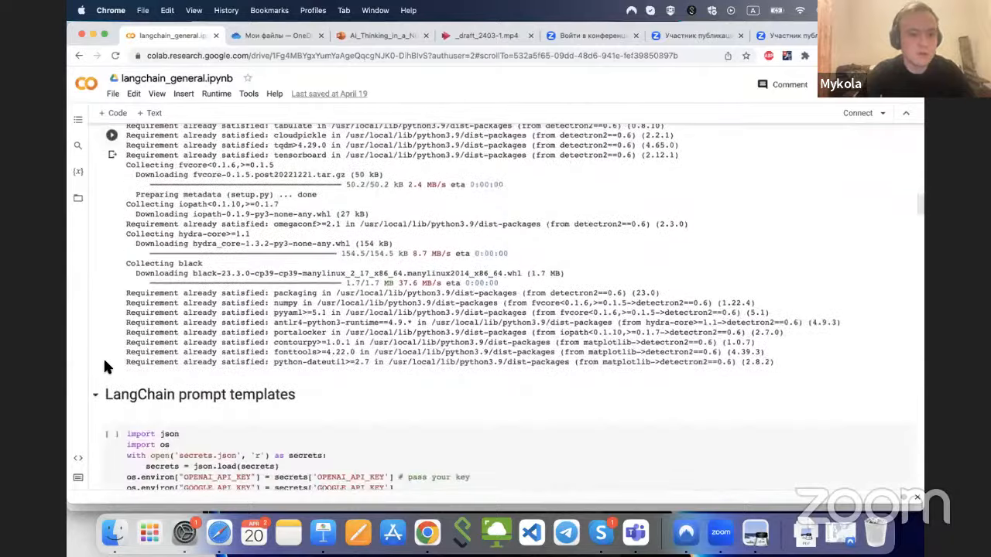
{"action": "scroll", "coordinate": [103, 357], "scroll_direction": "down", "scroll_amount": 3}
{"action": "scroll", "coordinate": [103, 357], "scroll_direction": "down", "scroll_amount": 3}
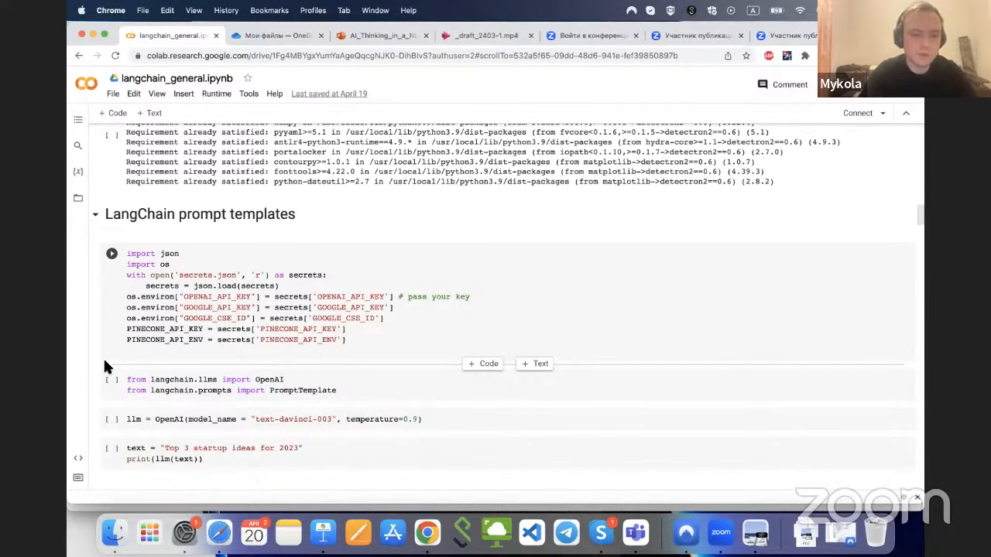
{"action": "scroll", "coordinate": [103, 357], "scroll_direction": "down", "scroll_amount": 4}
{"action": "scroll", "coordinate": [103, 356], "scroll_direction": "down", "scroll_amount": 3}
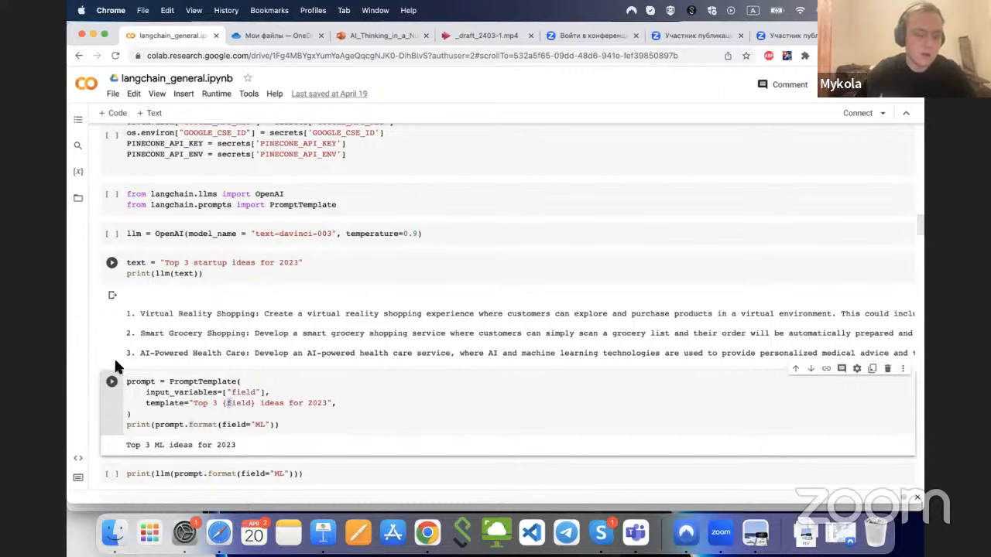
{"action": "scroll", "coordinate": [113, 357], "scroll_direction": "down", "scroll_amount": 2}
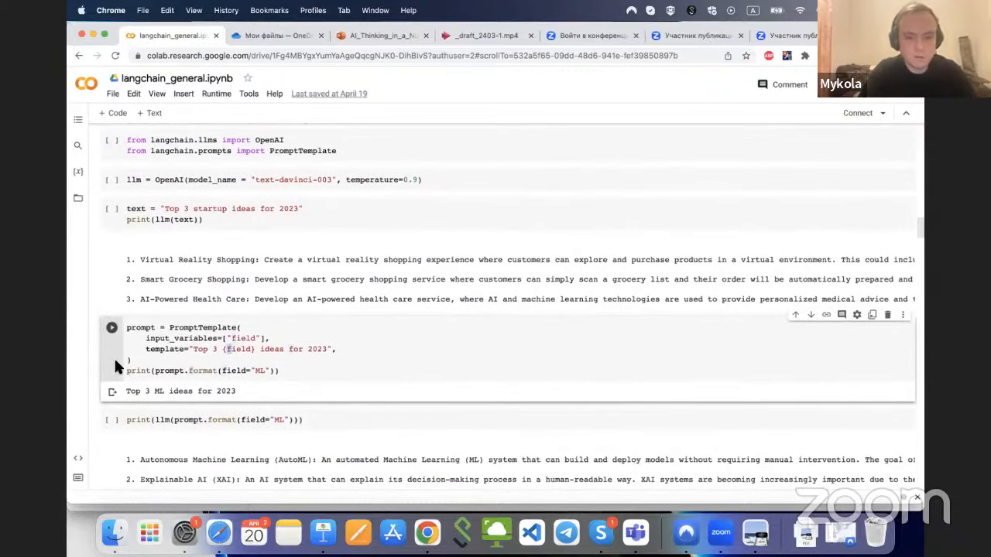
{"action": "scroll", "coordinate": [114, 357], "scroll_direction": "down", "scroll_amount": 3}
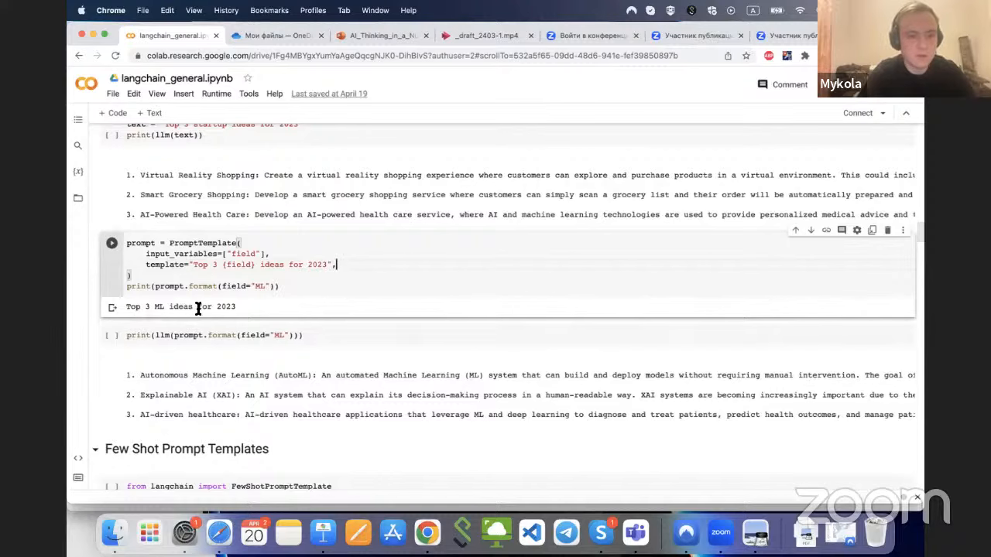
{"action": "scroll", "coordinate": [197, 308], "scroll_direction": "down", "scroll_amount": 3}
{"action": "scroll", "coordinate": [197, 308], "scroll_direction": "down", "scroll_amount": 2}
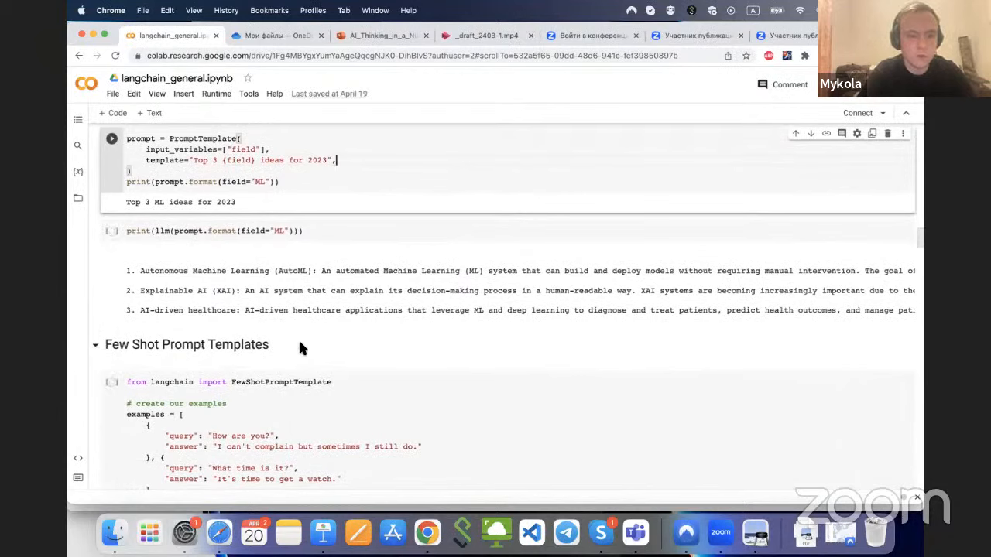
{"action": "mouse_move", "coordinate": [313, 325]}
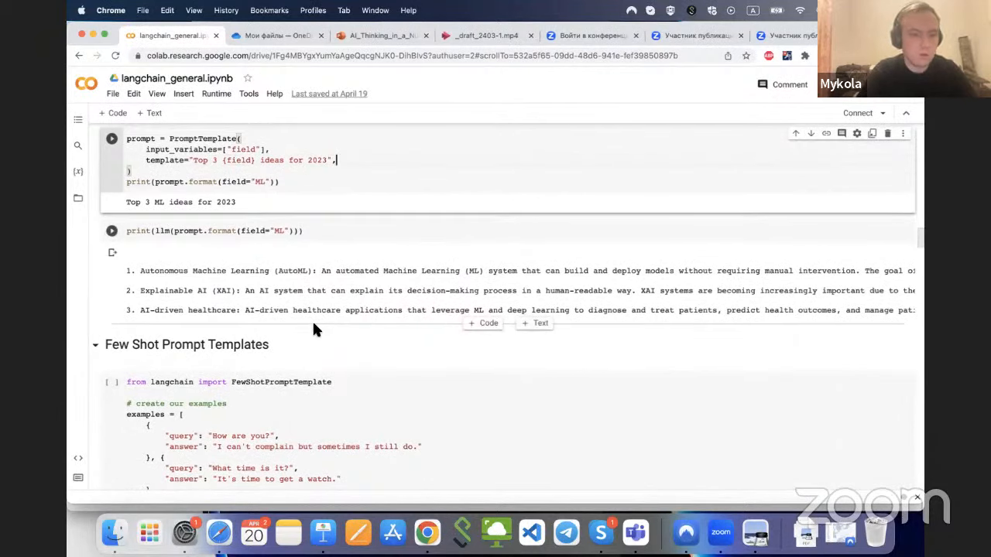
{"action": "scroll", "coordinate": [312, 320], "scroll_direction": "down", "scroll_amount": 2}
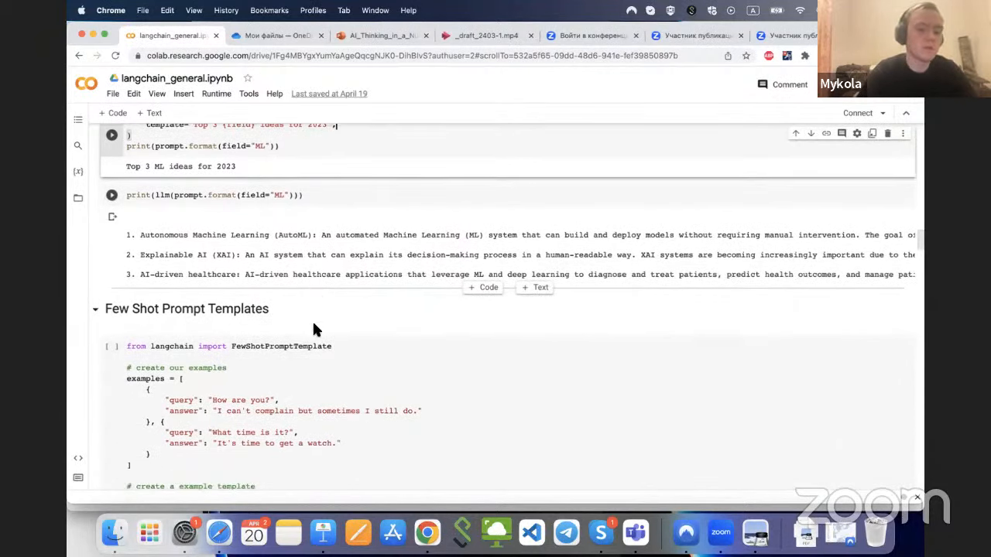
{"action": "scroll", "coordinate": [312, 319], "scroll_direction": "down", "scroll_amount": 2}
{"action": "scroll", "coordinate": [312, 320], "scroll_direction": "down", "scroll_amount": 1}
{"action": "scroll", "coordinate": [312, 320], "scroll_direction": "down", "scroll_amount": 1}
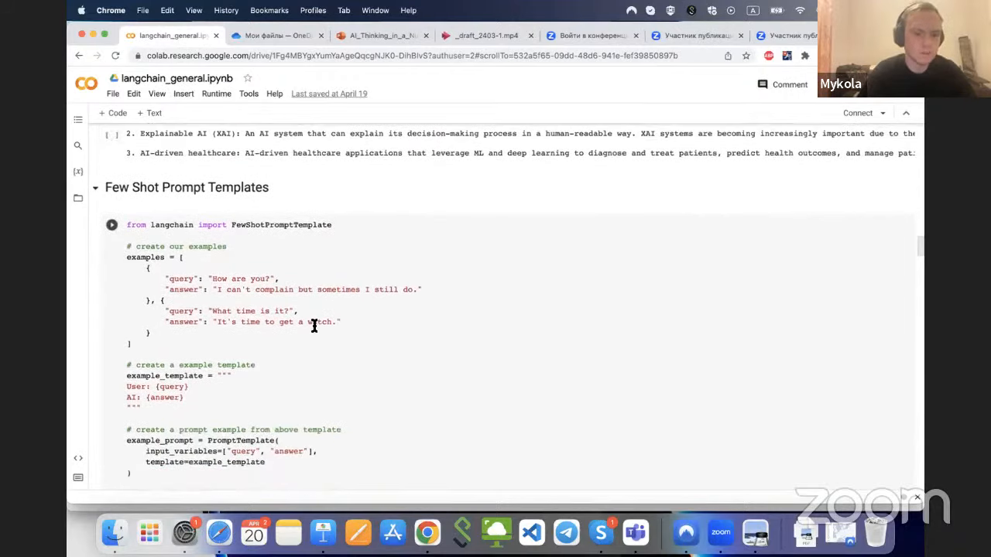
{"action": "scroll", "coordinate": [314, 325], "scroll_direction": "down", "scroll_amount": 1}
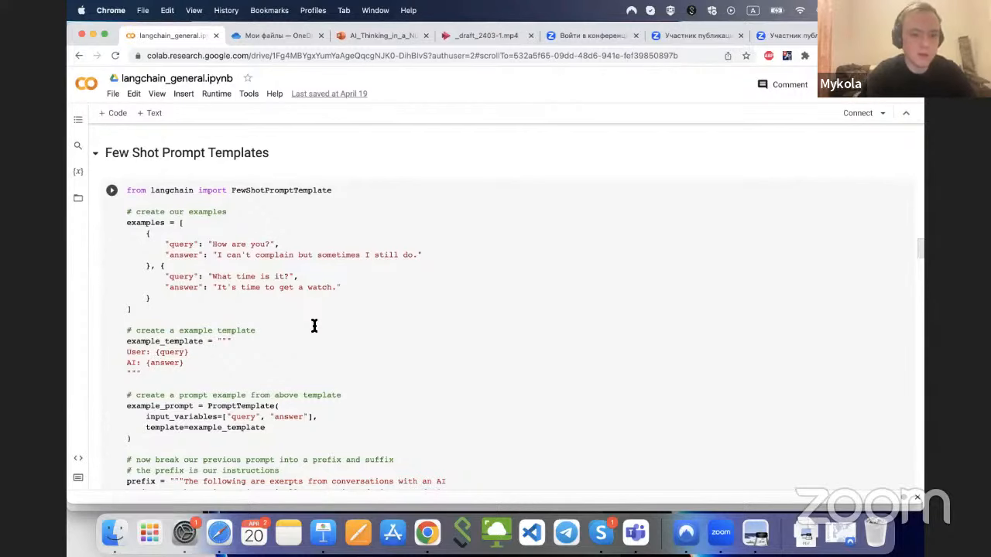
{"action": "scroll", "coordinate": [314, 326], "scroll_direction": "down", "scroll_amount": 3}
{"action": "scroll", "coordinate": [314, 325], "scroll_direction": "down", "scroll_amount": 1}
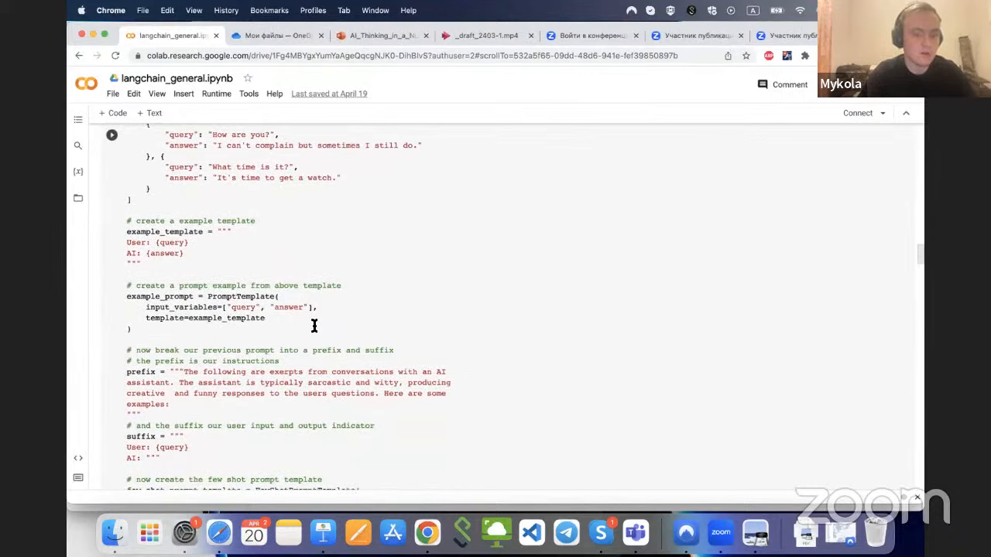
{"action": "scroll", "coordinate": [314, 326], "scroll_direction": "up", "scroll_amount": 2}
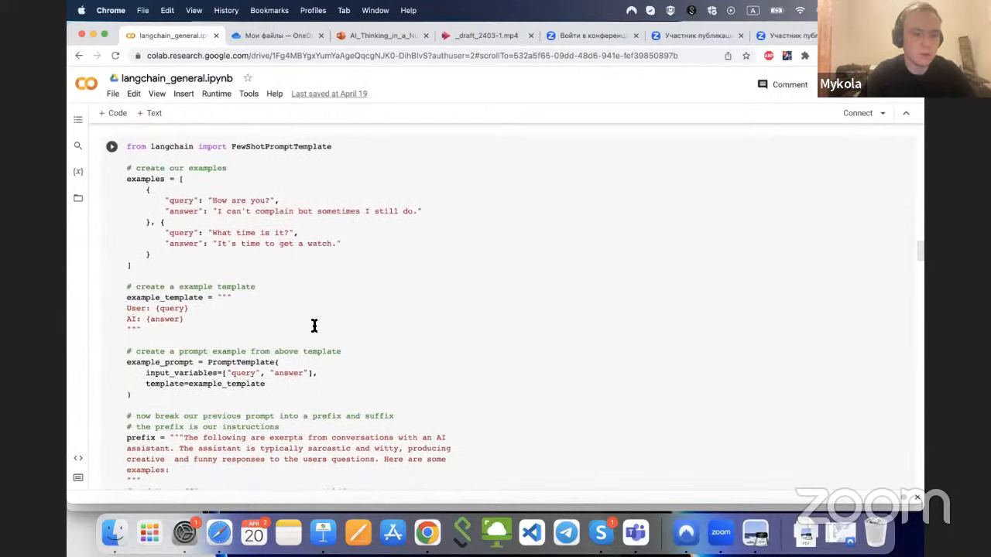
{"action": "scroll", "coordinate": [314, 325], "scroll_direction": "down", "scroll_amount": 3}
{"action": "scroll", "coordinate": [314, 326], "scroll_direction": "down", "scroll_amount": 3}
{"action": "scroll", "coordinate": [315, 325], "scroll_direction": "down", "scroll_amount": 2}
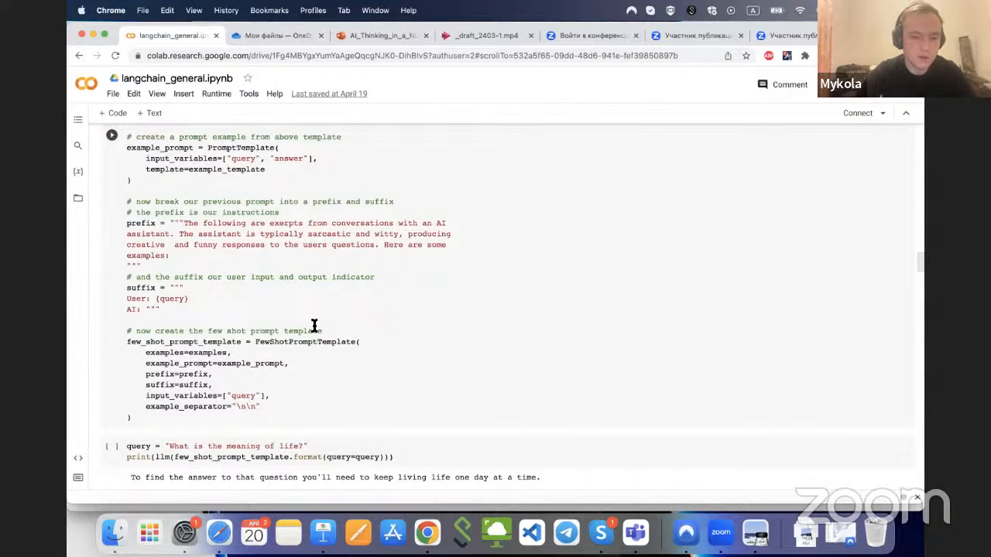
{"action": "scroll", "coordinate": [314, 325], "scroll_direction": "down", "scroll_amount": 2}
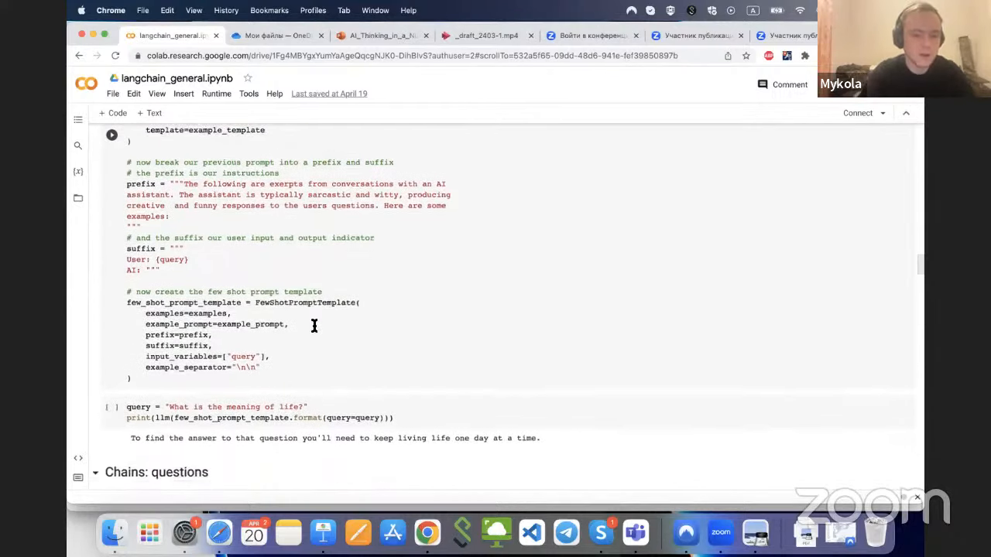
{"action": "scroll", "coordinate": [315, 325], "scroll_direction": "down", "scroll_amount": 1}
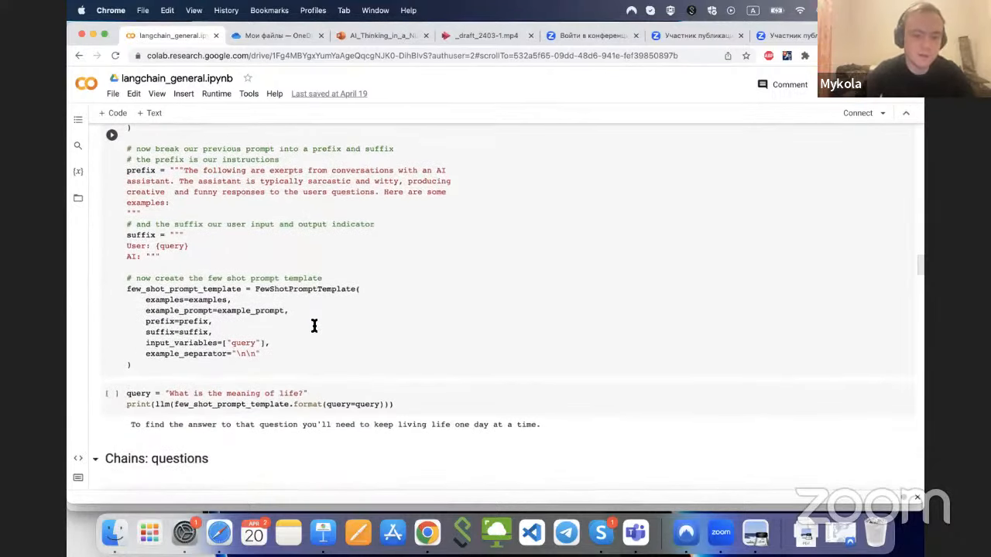
{"action": "scroll", "coordinate": [314, 325], "scroll_direction": "down", "scroll_amount": 3}
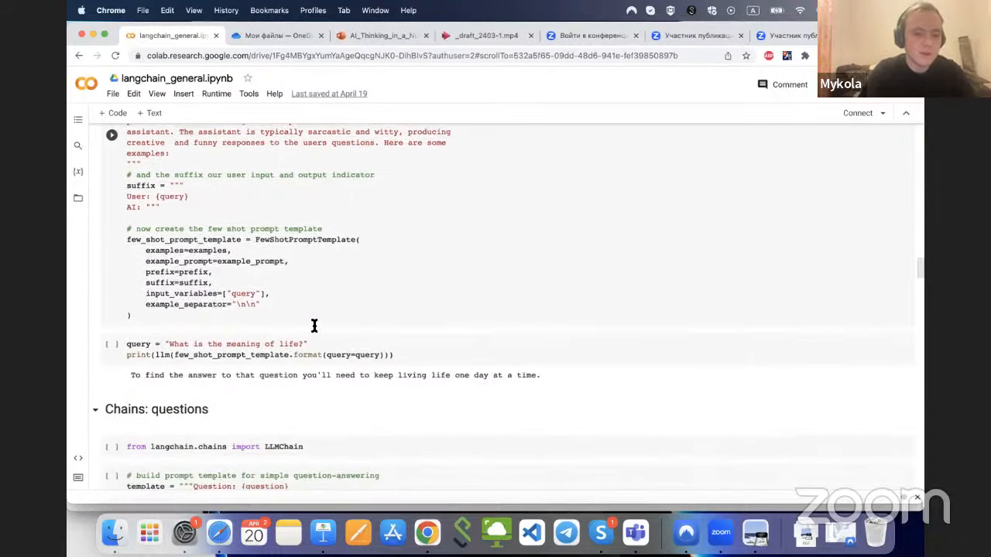
{"action": "mouse_move", "coordinate": [314, 302]}
{"action": "scroll", "coordinate": [314, 326], "scroll_direction": "down", "scroll_amount": 2}
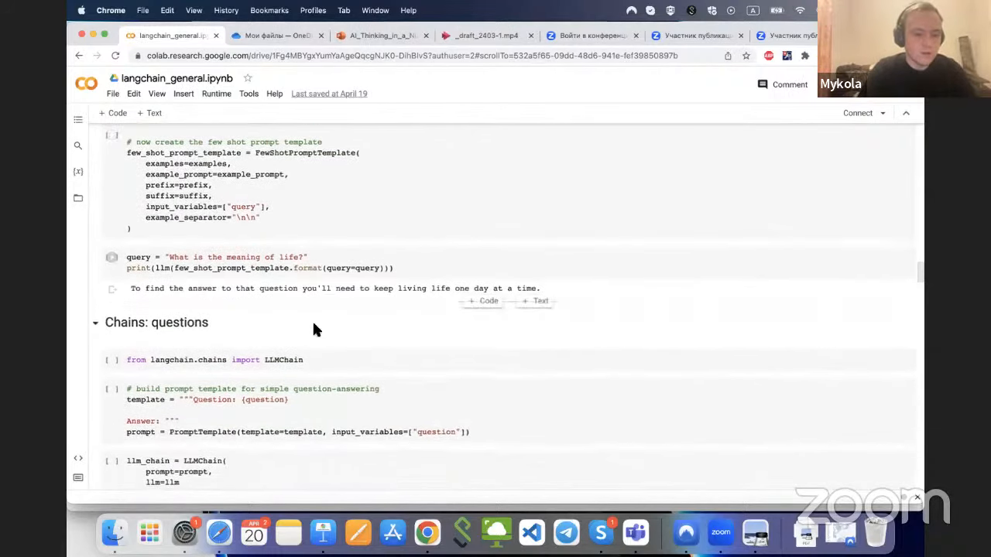
{"action": "scroll", "coordinate": [315, 325], "scroll_direction": "down", "scroll_amount": 2}
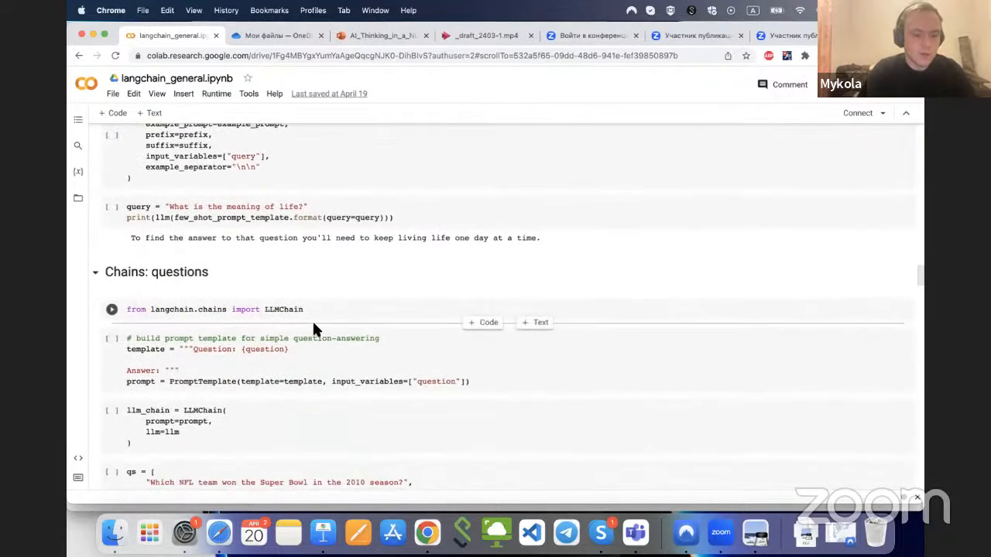
{"action": "scroll", "coordinate": [312, 320], "scroll_direction": "down", "scroll_amount": 2}
{"action": "scroll", "coordinate": [312, 319], "scroll_direction": "down", "scroll_amount": 2}
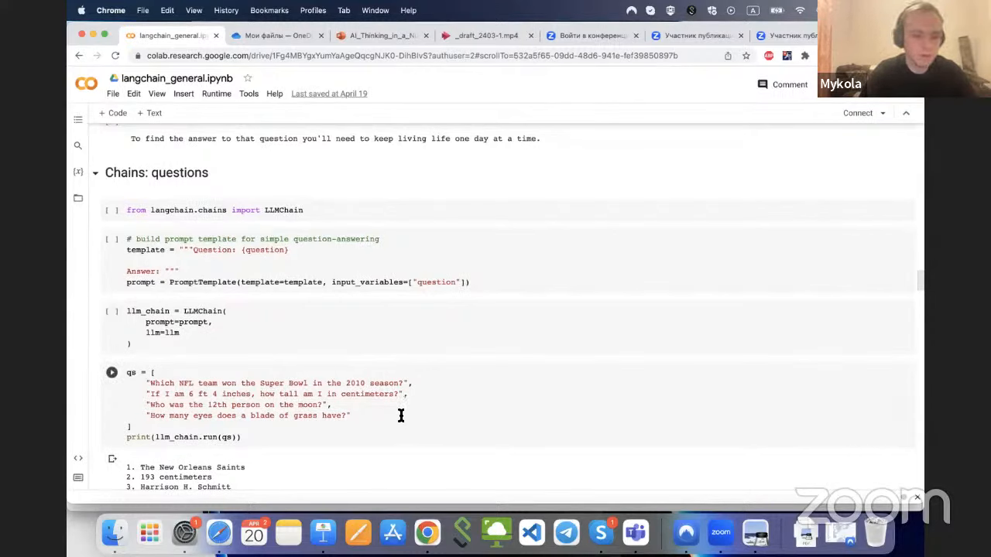
{"action": "scroll", "coordinate": [400, 416], "scroll_direction": "down", "scroll_amount": 2}
{"action": "scroll", "coordinate": [401, 416], "scroll_direction": "down", "scroll_amount": 1}
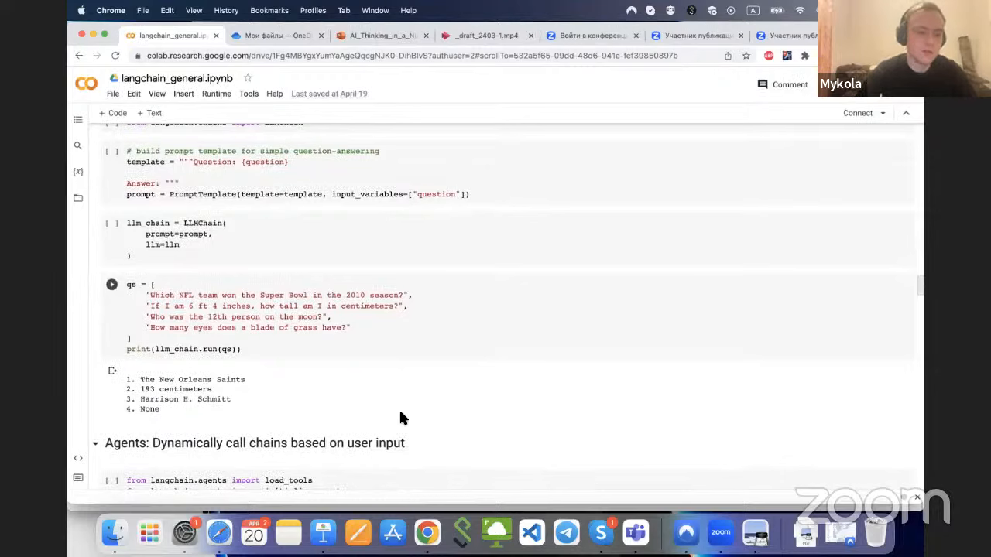
{"action": "scroll", "coordinate": [401, 416], "scroll_direction": "down", "scroll_amount": 1}
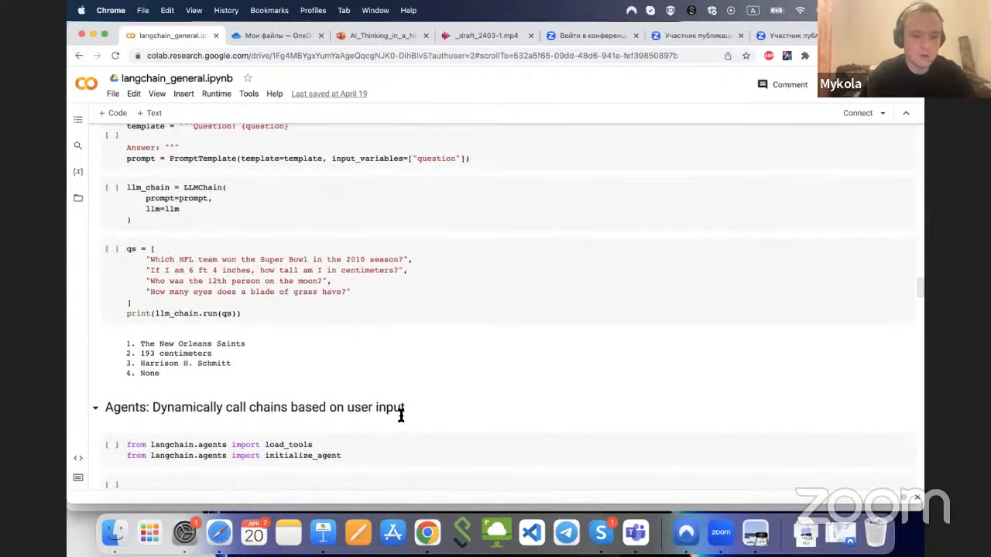
{"action": "scroll", "coordinate": [400, 416], "scroll_direction": "down", "scroll_amount": 3}
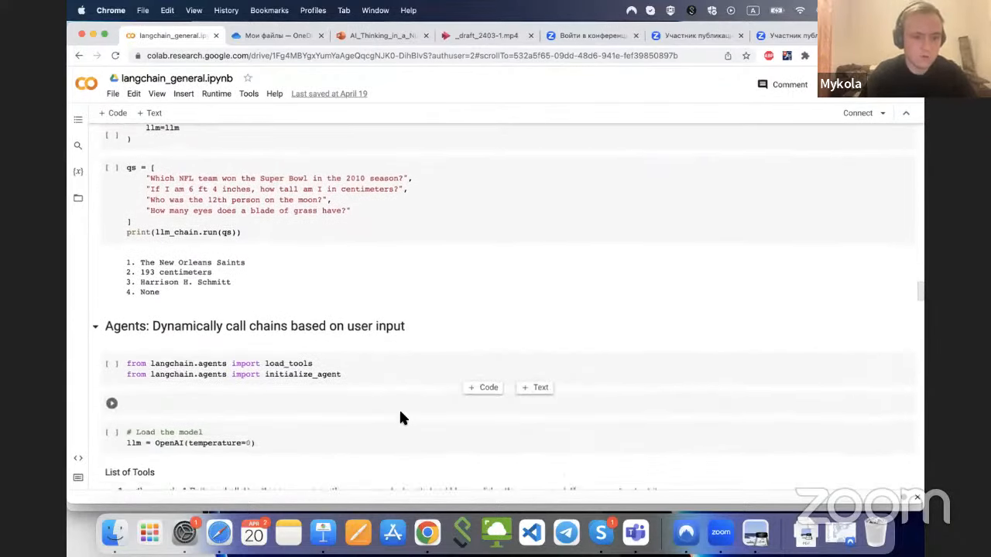
{"action": "scroll", "coordinate": [400, 416], "scroll_direction": "down", "scroll_amount": 2}
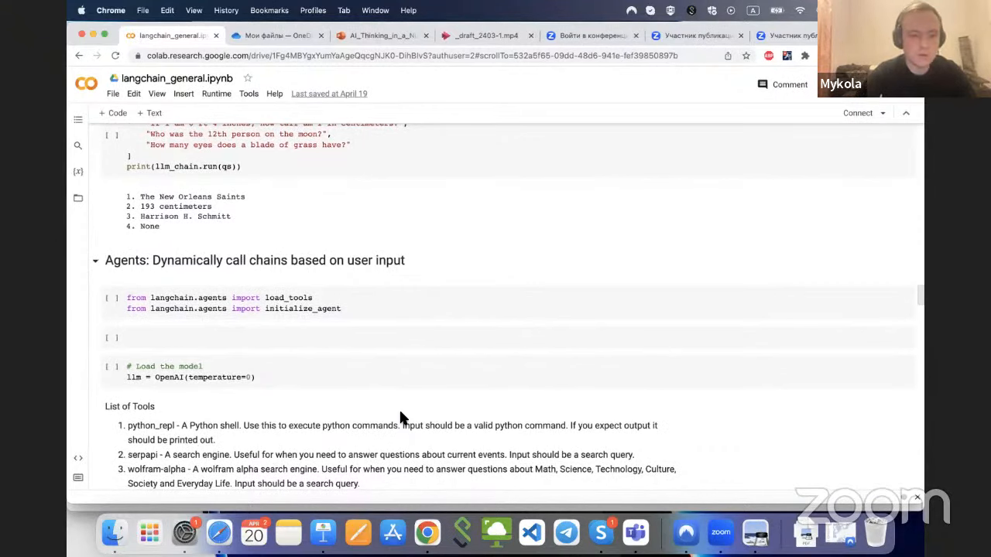
{"action": "scroll", "coordinate": [400, 415], "scroll_direction": "down", "scroll_amount": 1}
{"action": "scroll", "coordinate": [401, 416], "scroll_direction": "down", "scroll_amount": 2}
{"action": "scroll", "coordinate": [400, 416], "scroll_direction": "down", "scroll_amount": 2}
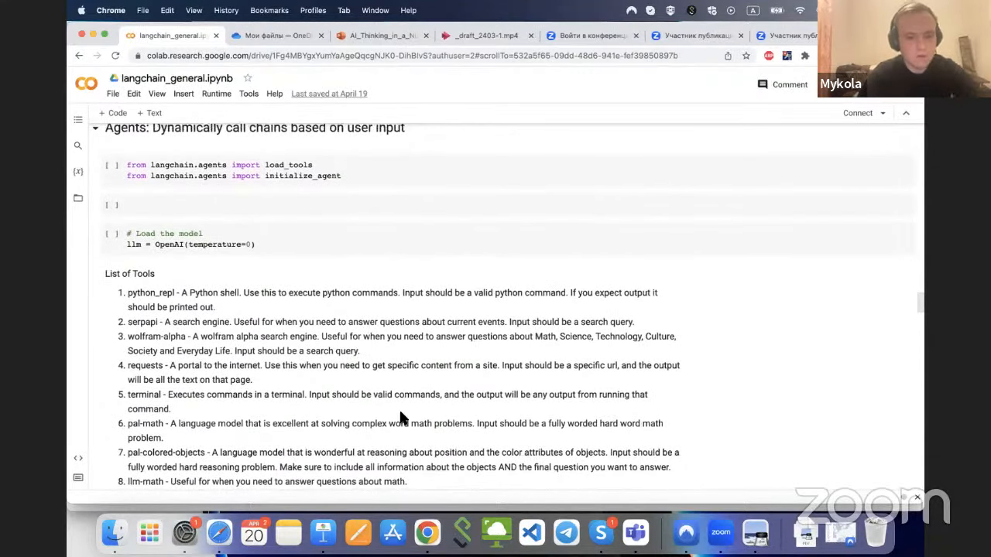
{"action": "scroll", "coordinate": [400, 418], "scroll_direction": "down", "scroll_amount": 2}
{"action": "scroll", "coordinate": [400, 419], "scroll_direction": "down", "scroll_amount": 2}
{"action": "scroll", "coordinate": [400, 415], "scroll_direction": "down", "scroll_amount": 1}
{"action": "scroll", "coordinate": [400, 416], "scroll_direction": "down", "scroll_amount": 1}
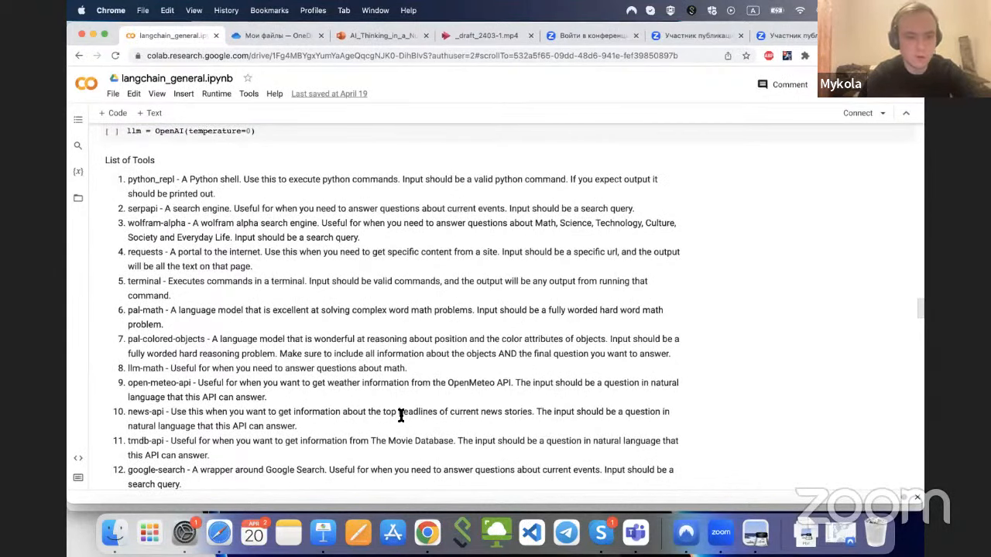
{"action": "scroll", "coordinate": [401, 415], "scroll_direction": "down", "scroll_amount": 1}
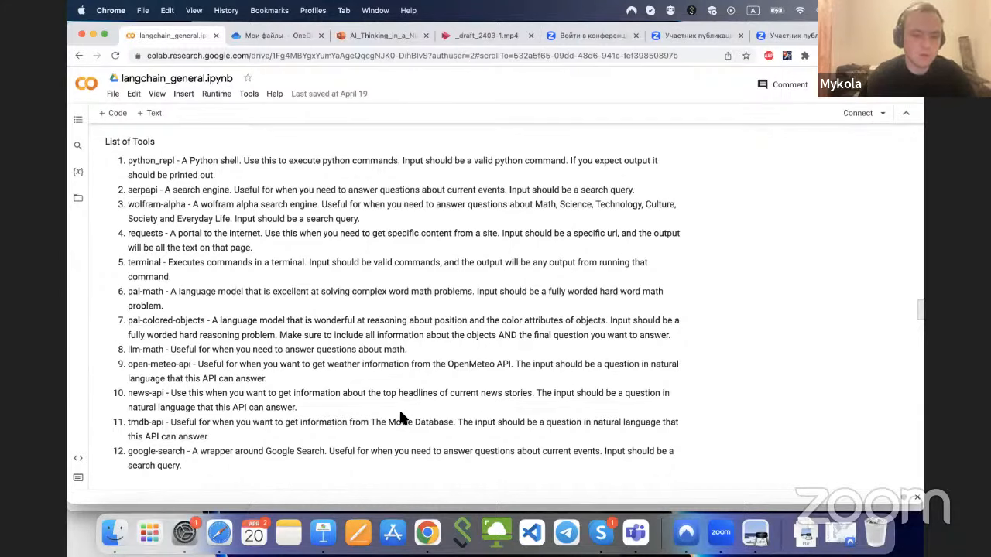
{"action": "scroll", "coordinate": [401, 419], "scroll_direction": "down", "scroll_amount": 1}
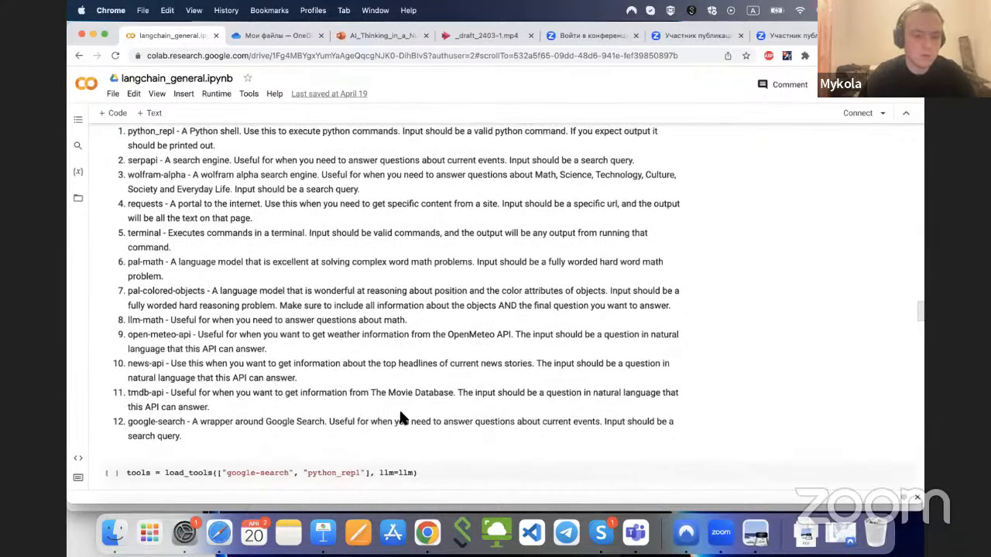
{"action": "scroll", "coordinate": [402, 418], "scroll_direction": "down", "scroll_amount": 1}
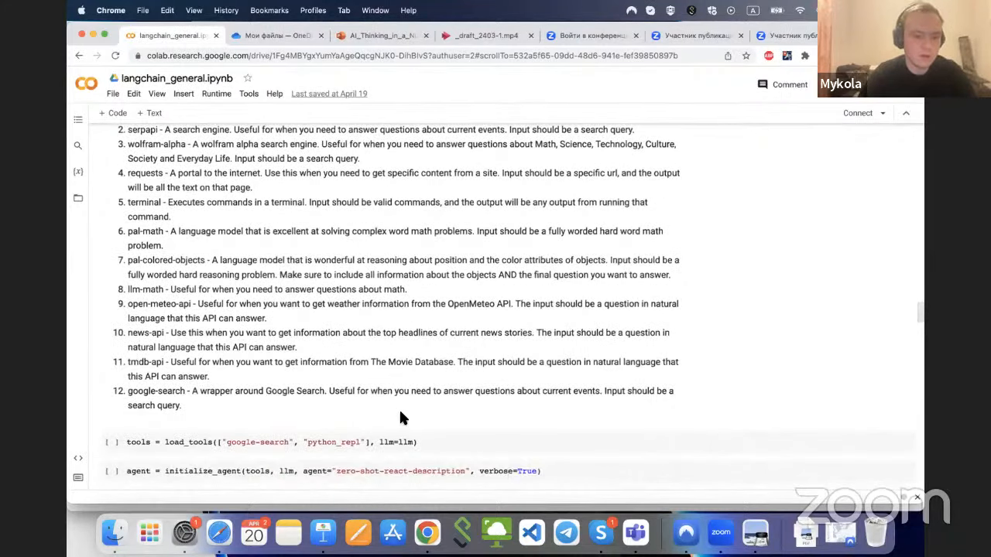
{"action": "scroll", "coordinate": [401, 418], "scroll_direction": "down", "scroll_amount": 1}
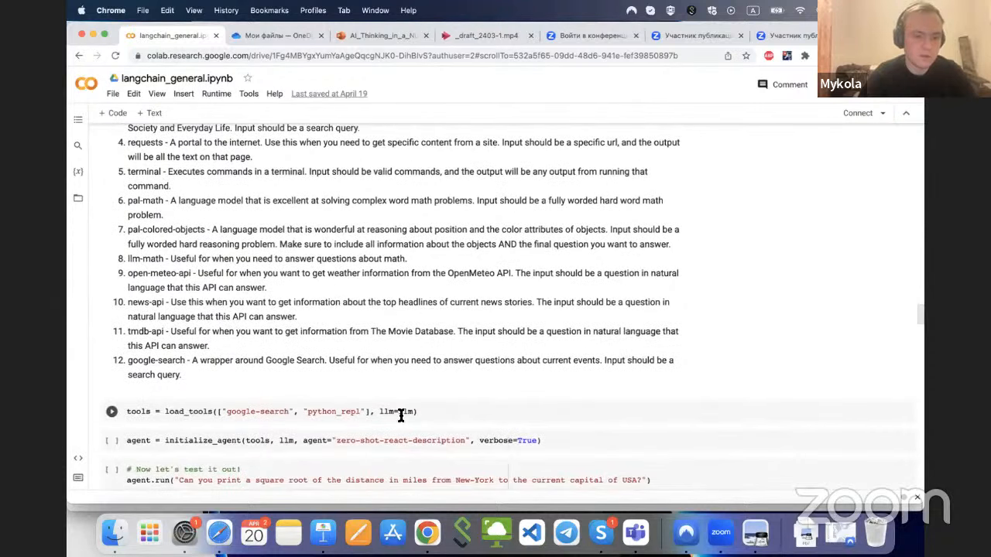
{"action": "scroll", "coordinate": [401, 416], "scroll_direction": "down", "scroll_amount": 1}
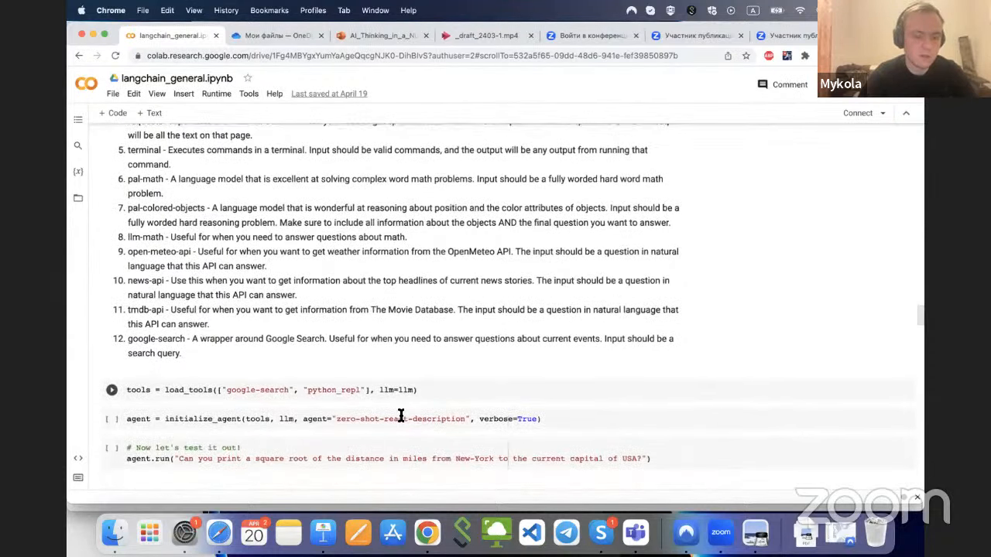
{"action": "scroll", "coordinate": [401, 416], "scroll_direction": "down", "scroll_amount": 2}
{"action": "scroll", "coordinate": [401, 416], "scroll_direction": "down", "scroll_amount": 1}
{"action": "scroll", "coordinate": [401, 415], "scroll_direction": "down", "scroll_amount": 1}
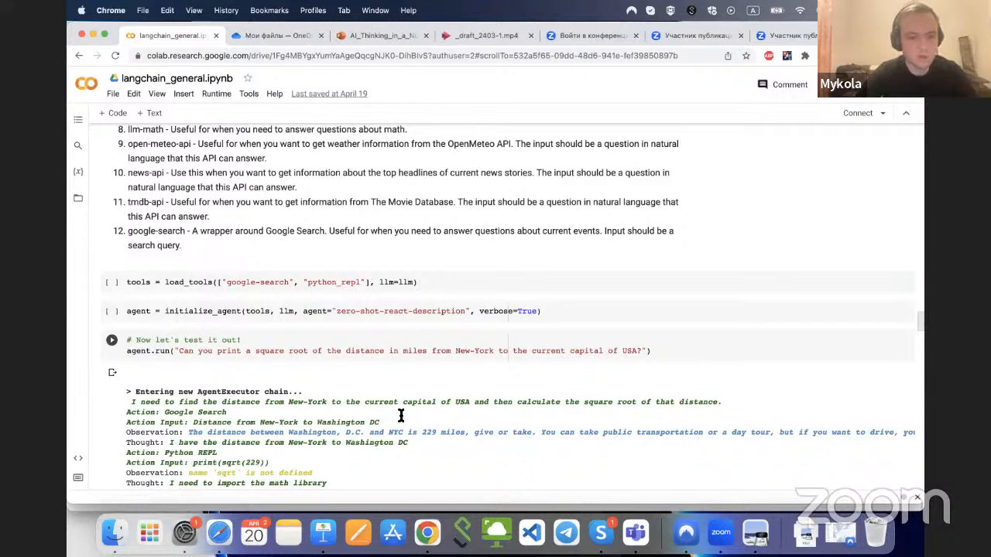
{"action": "scroll", "coordinate": [401, 417], "scroll_direction": "down", "scroll_amount": 3}
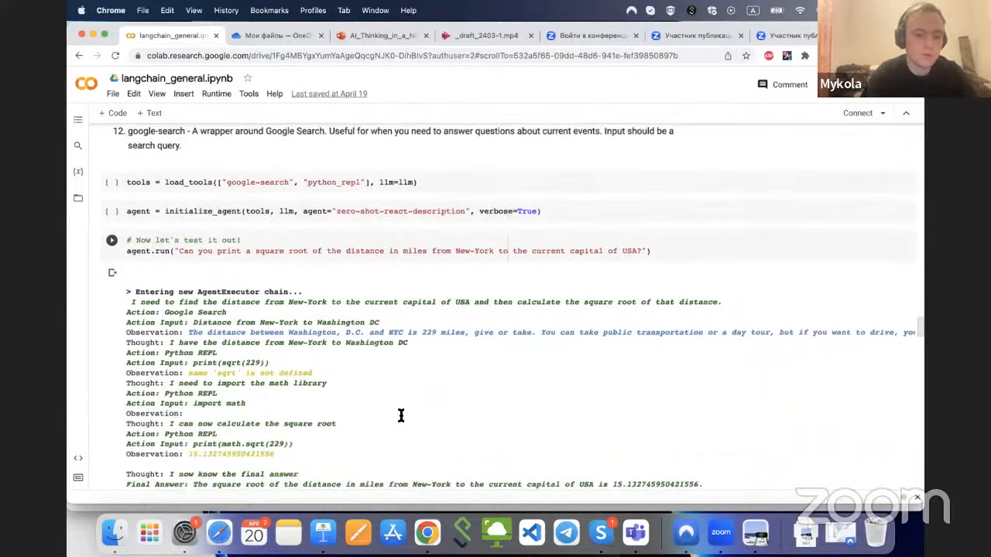
{"action": "scroll", "coordinate": [400, 416], "scroll_direction": "down", "scroll_amount": 2}
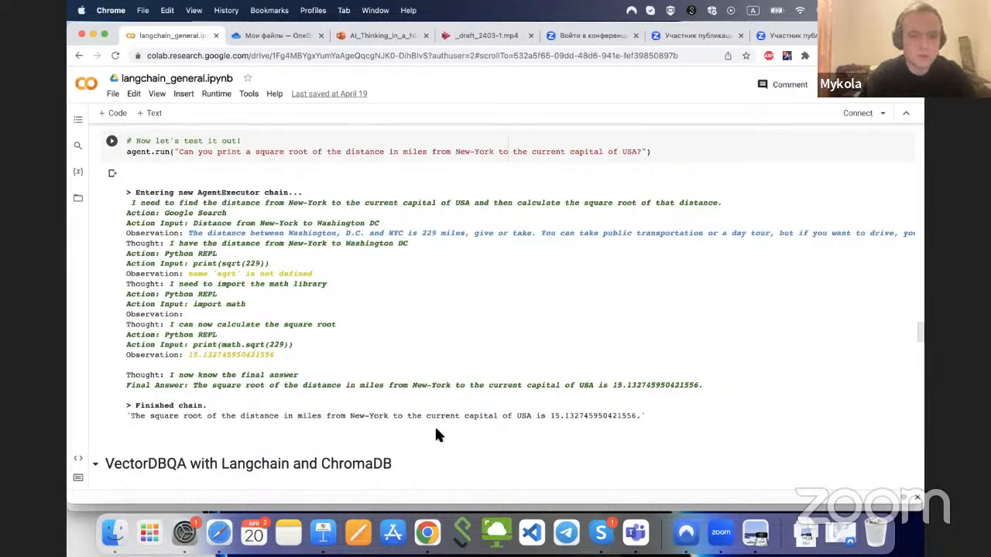
{"action": "left_click", "coordinate": [365, 223]}
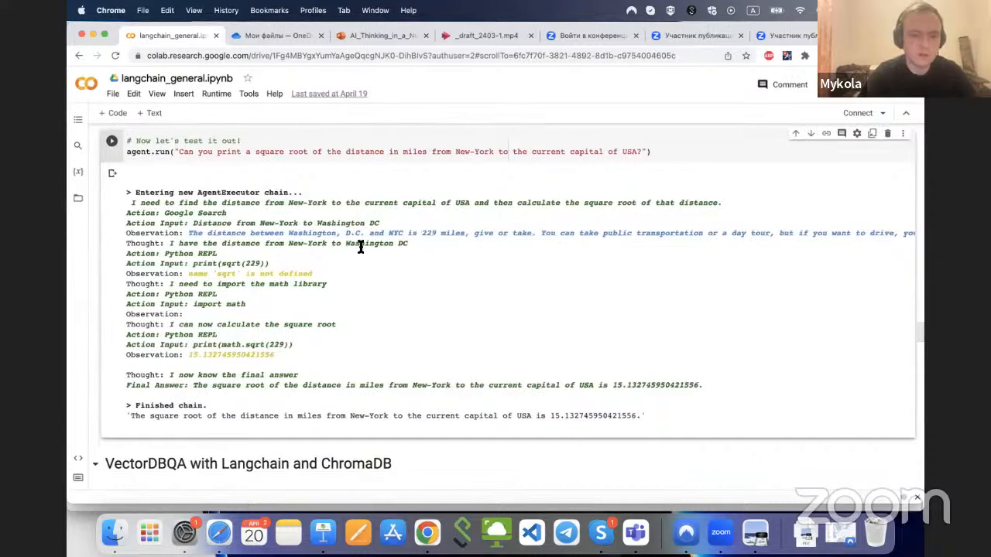
{"action": "scroll", "coordinate": [360, 246], "scroll_direction": "down", "scroll_amount": 2}
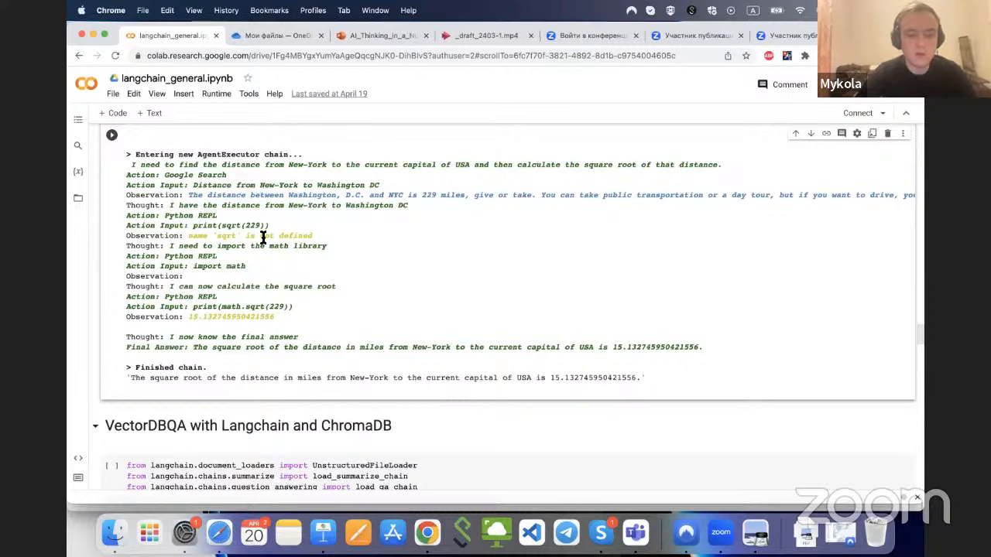
{"action": "scroll", "coordinate": [264, 237], "scroll_direction": "down", "scroll_amount": 1}
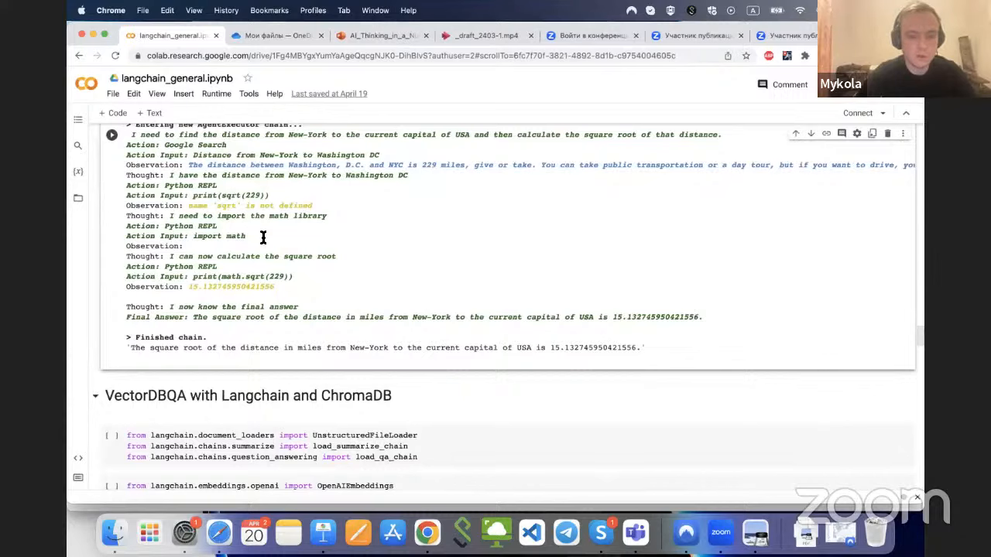
{"action": "scroll", "coordinate": [263, 237], "scroll_direction": "down", "scroll_amount": 2}
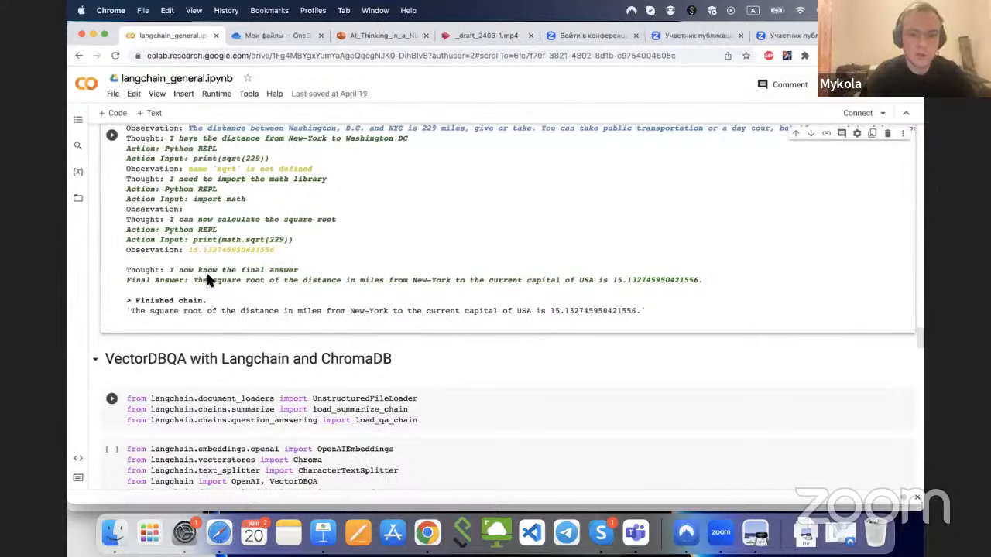
{"action": "scroll", "coordinate": [207, 280], "scroll_direction": "down", "scroll_amount": 1}
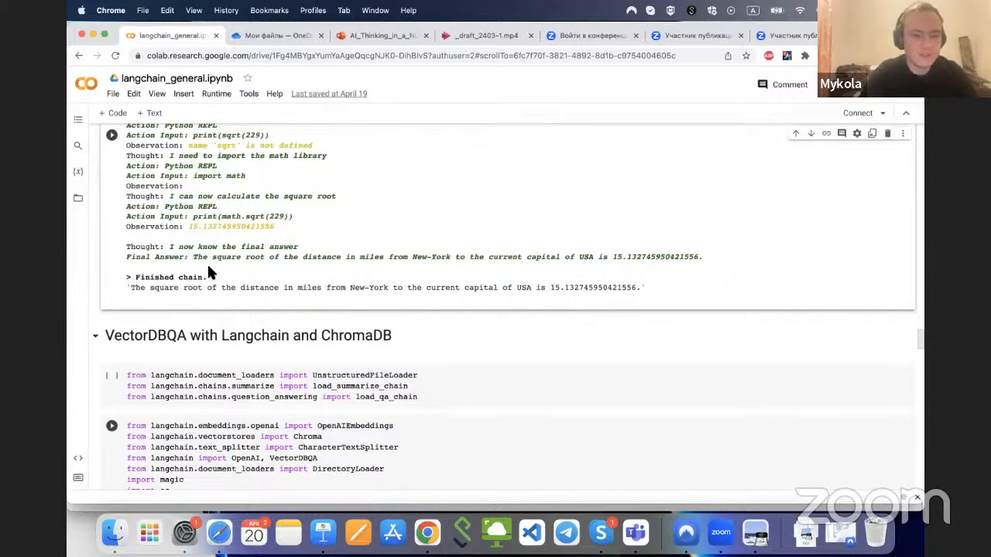
{"action": "scroll", "coordinate": [209, 273], "scroll_direction": "down", "scroll_amount": 2}
{"action": "scroll", "coordinate": [209, 272], "scroll_direction": "down", "scroll_amount": 2}
{"action": "scroll", "coordinate": [209, 272], "scroll_direction": "down", "scroll_amount": 1}
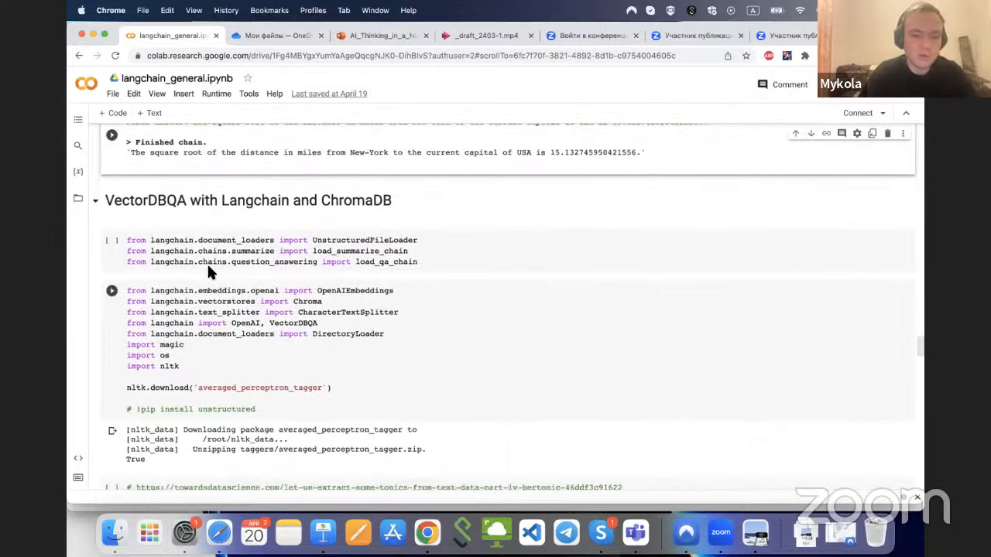
{"action": "scroll", "coordinate": [207, 263], "scroll_direction": "down", "scroll_amount": 1}
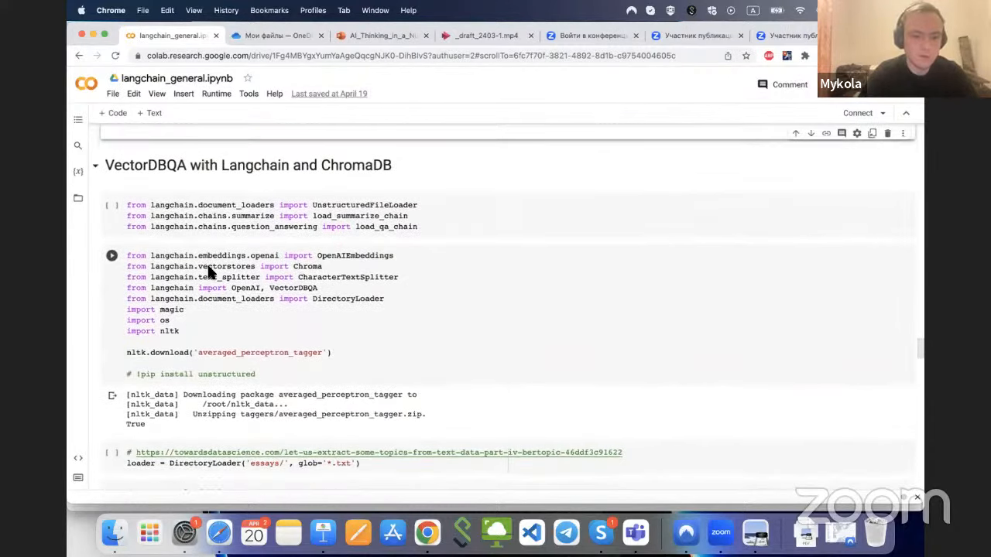
{"action": "scroll", "coordinate": [209, 271], "scroll_direction": "down", "scroll_amount": 2}
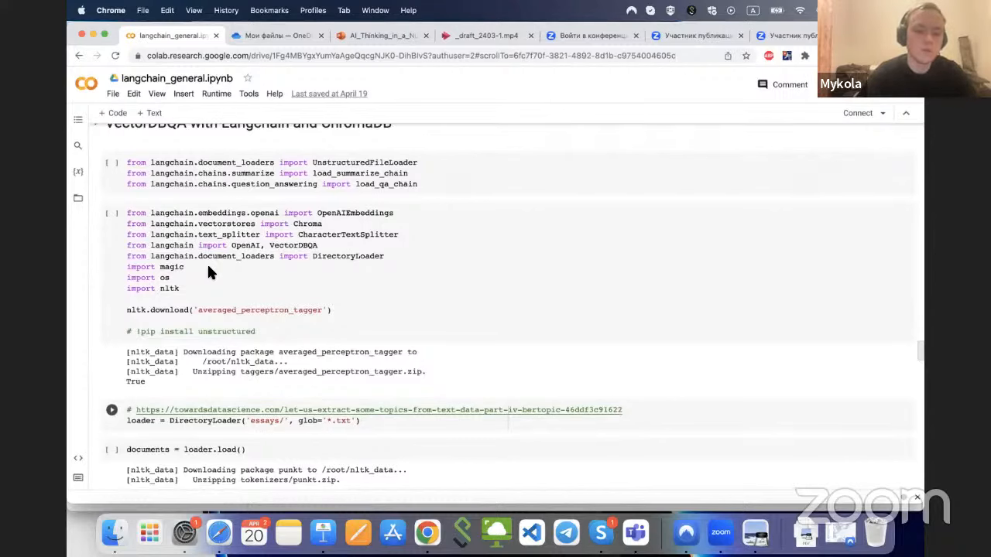
{"action": "scroll", "coordinate": [207, 262], "scroll_direction": "down", "scroll_amount": 3}
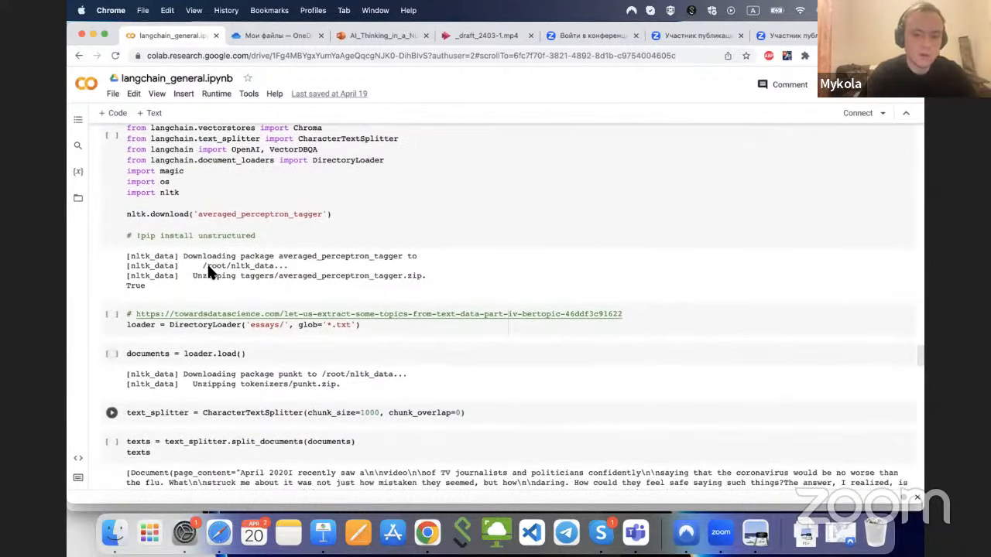
{"action": "scroll", "coordinate": [206, 262], "scroll_direction": "down", "scroll_amount": 3}
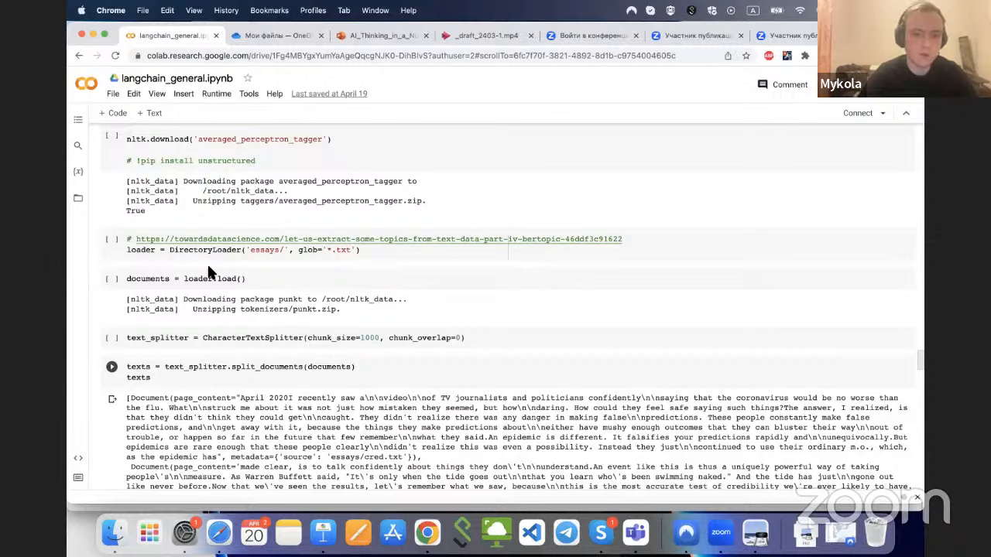
{"action": "scroll", "coordinate": [207, 263], "scroll_direction": "down", "scroll_amount": 4}
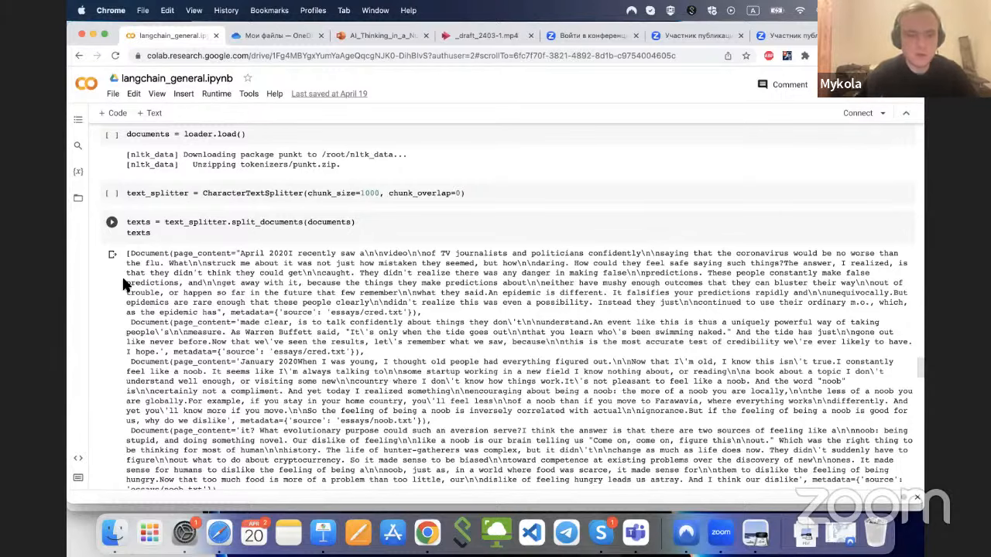
{"action": "scroll", "coordinate": [109, 359], "scroll_direction": "down", "scroll_amount": 1}
{"action": "scroll", "coordinate": [109, 359], "scroll_direction": "down", "scroll_amount": 4}
{"action": "scroll", "coordinate": [109, 358], "scroll_direction": "down", "scroll_amount": 3}
{"action": "scroll", "coordinate": [109, 359], "scroll_direction": "down", "scroll_amount": 3}
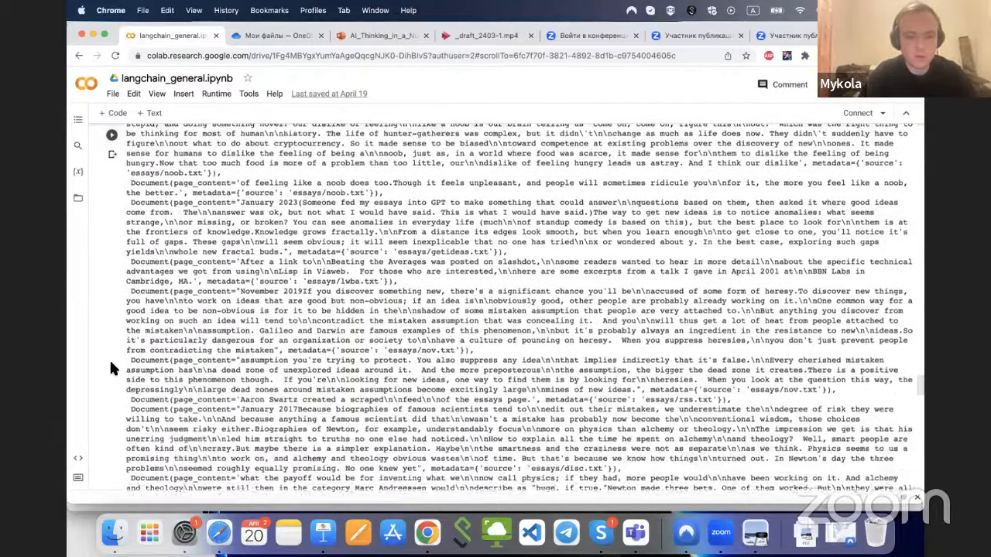
{"action": "scroll", "coordinate": [109, 358], "scroll_direction": "down", "scroll_amount": 2}
{"action": "scroll", "coordinate": [109, 359], "scroll_direction": "down", "scroll_amount": 2}
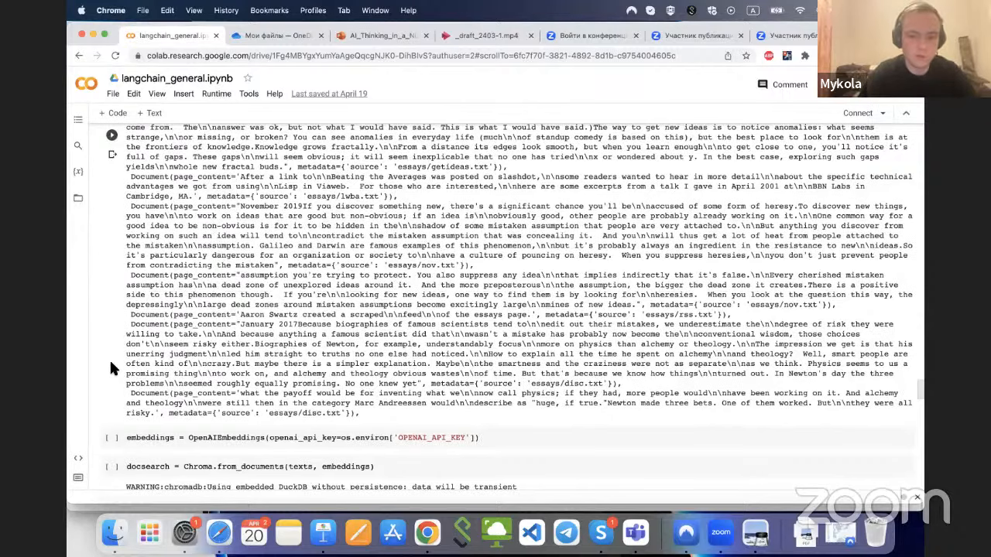
{"action": "scroll", "coordinate": [109, 359], "scroll_direction": "down", "scroll_amount": 2}
{"action": "scroll", "coordinate": [109, 359], "scroll_direction": "down", "scroll_amount": 3}
{"action": "scroll", "coordinate": [109, 359], "scroll_direction": "down", "scroll_amount": 2}
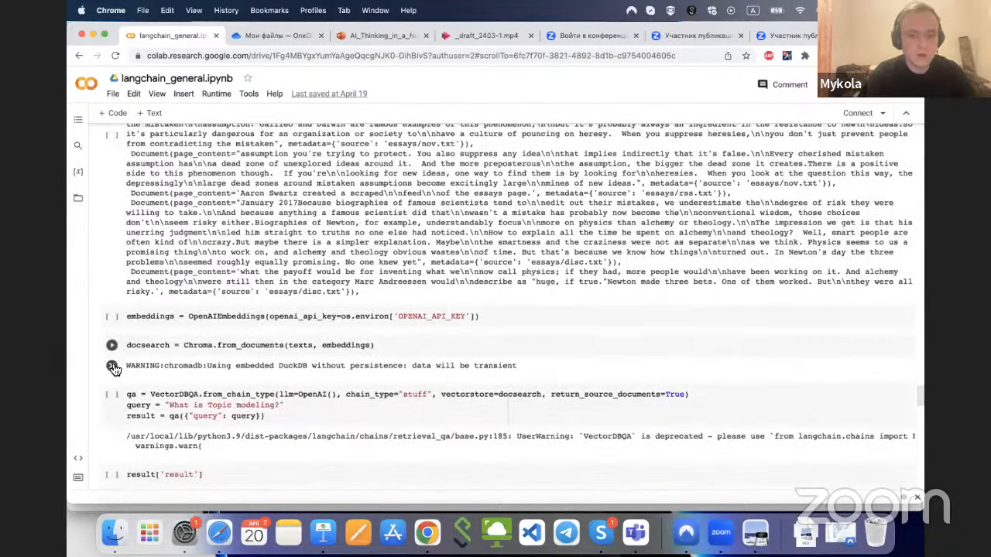
{"action": "scroll", "coordinate": [112, 364], "scroll_direction": "down", "scroll_amount": 2}
{"action": "scroll", "coordinate": [114, 370], "scroll_direction": "down", "scroll_amount": 1}
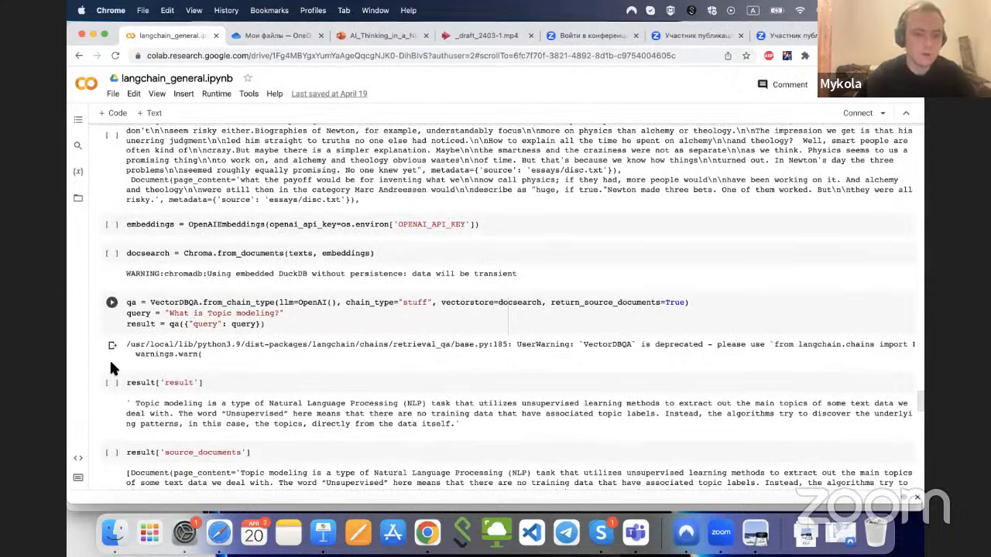
{"action": "scroll", "coordinate": [109, 358], "scroll_direction": "down", "scroll_amount": 1}
{"action": "scroll", "coordinate": [109, 358], "scroll_direction": "down", "scroll_amount": 1}
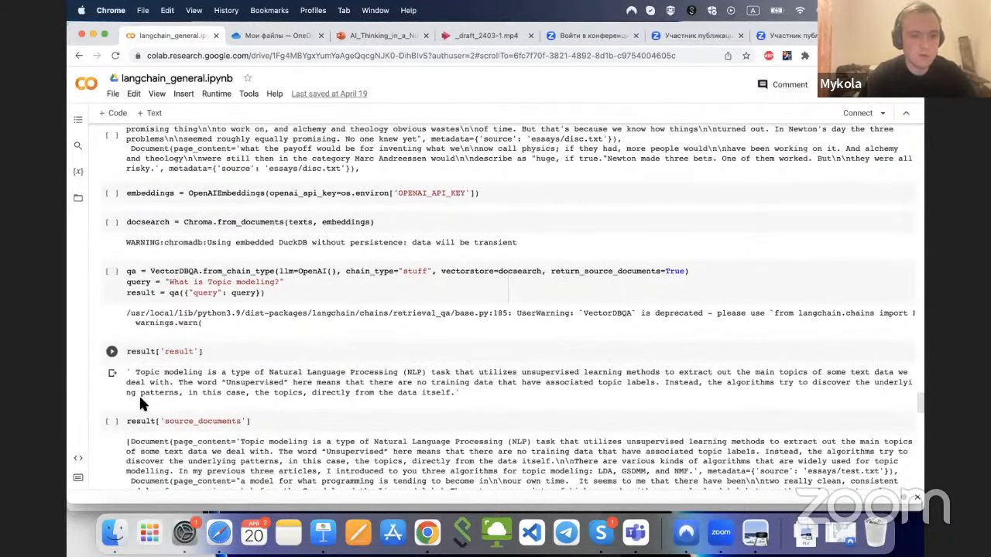
{"action": "scroll", "coordinate": [127, 401], "scroll_direction": "down", "scroll_amount": 1}
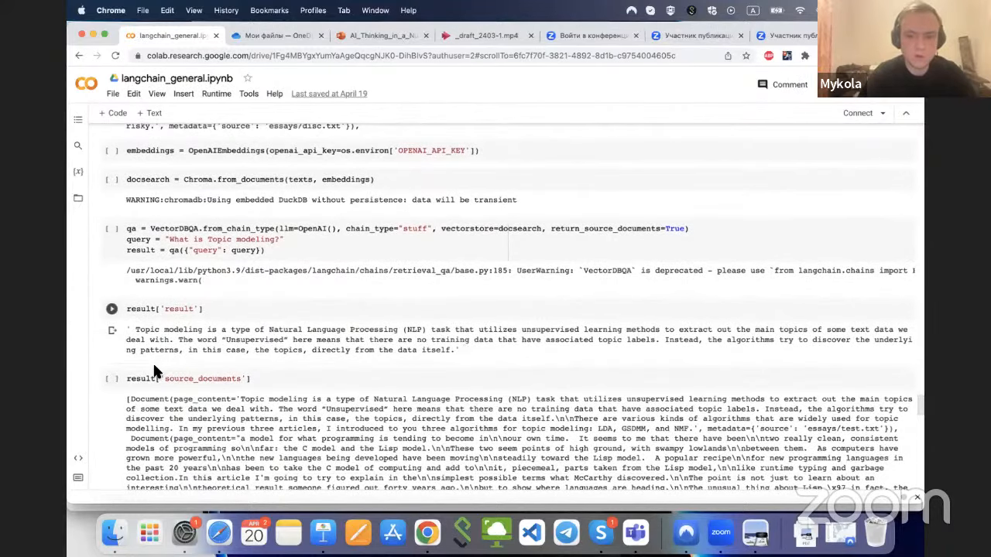
{"action": "scroll", "coordinate": [154, 363], "scroll_direction": "down", "scroll_amount": 3}
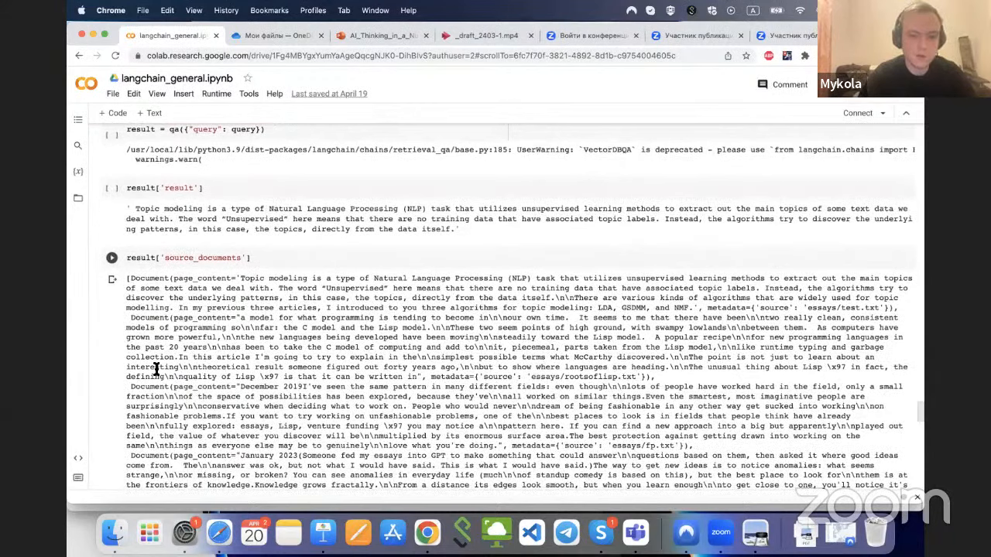
{"action": "scroll", "coordinate": [154, 369], "scroll_direction": "down", "scroll_amount": 2}
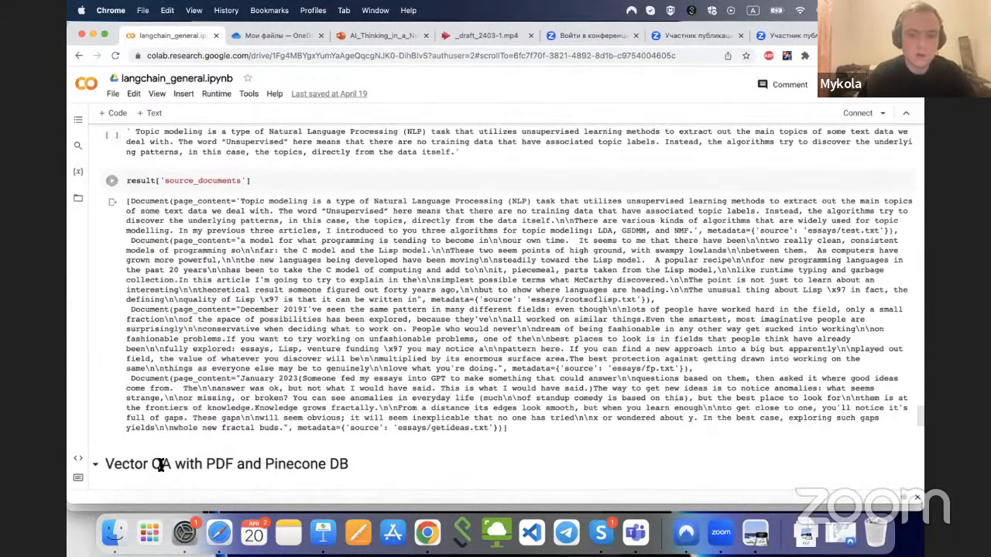
{"action": "scroll", "coordinate": [107, 439], "scroll_direction": "down", "scroll_amount": 5}
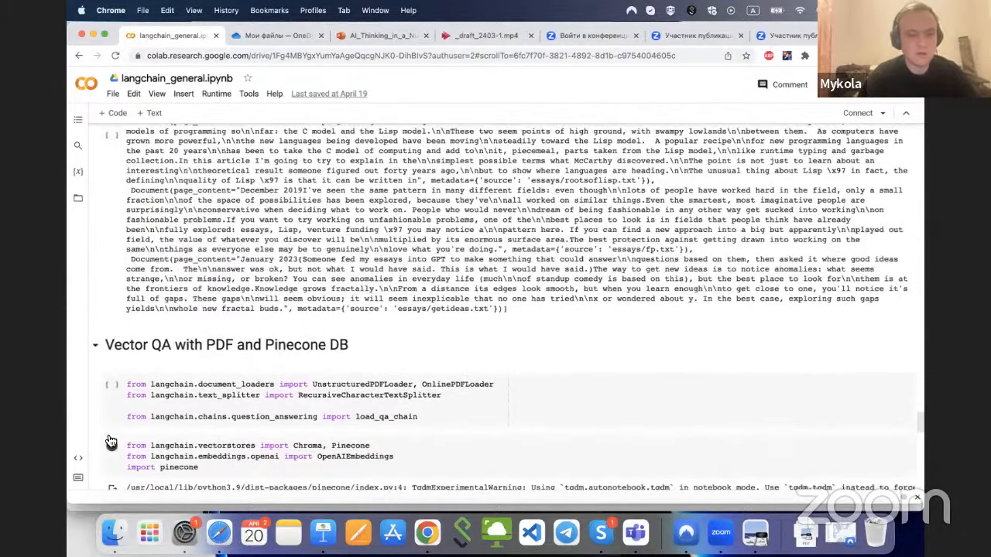
{"action": "scroll", "coordinate": [111, 441], "scroll_direction": "down", "scroll_amount": 3}
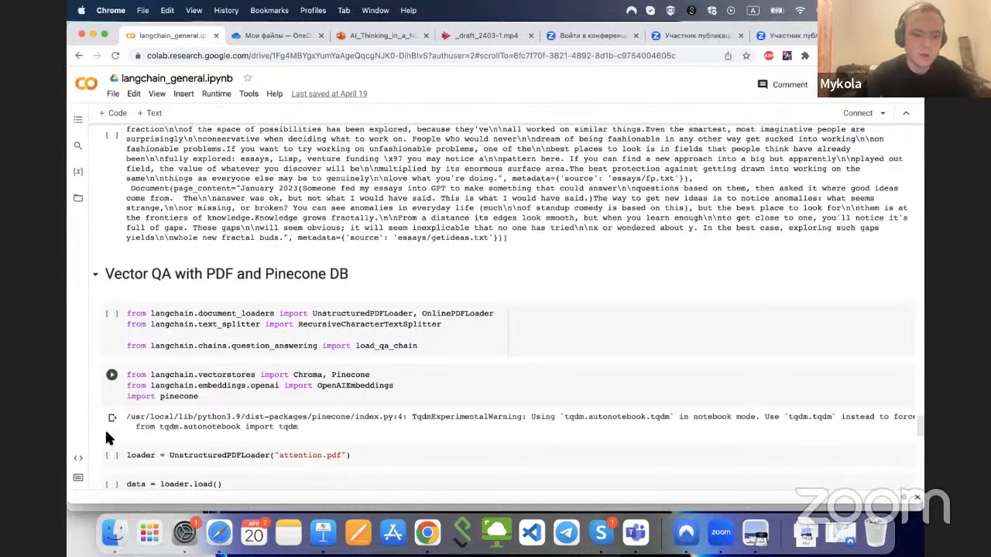
{"action": "scroll", "coordinate": [107, 438], "scroll_direction": "down", "scroll_amount": 3}
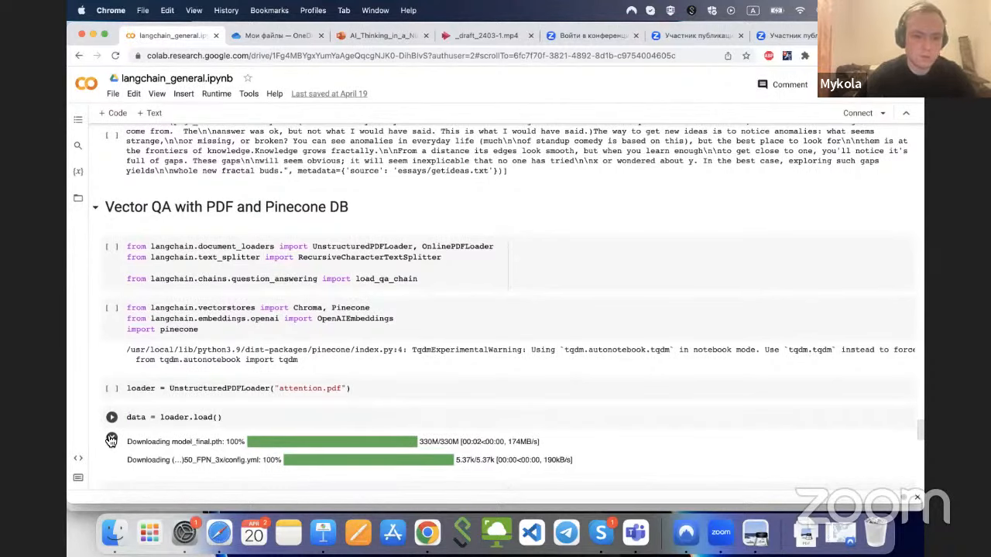
{"action": "scroll", "coordinate": [111, 440], "scroll_direction": "down", "scroll_amount": 3}
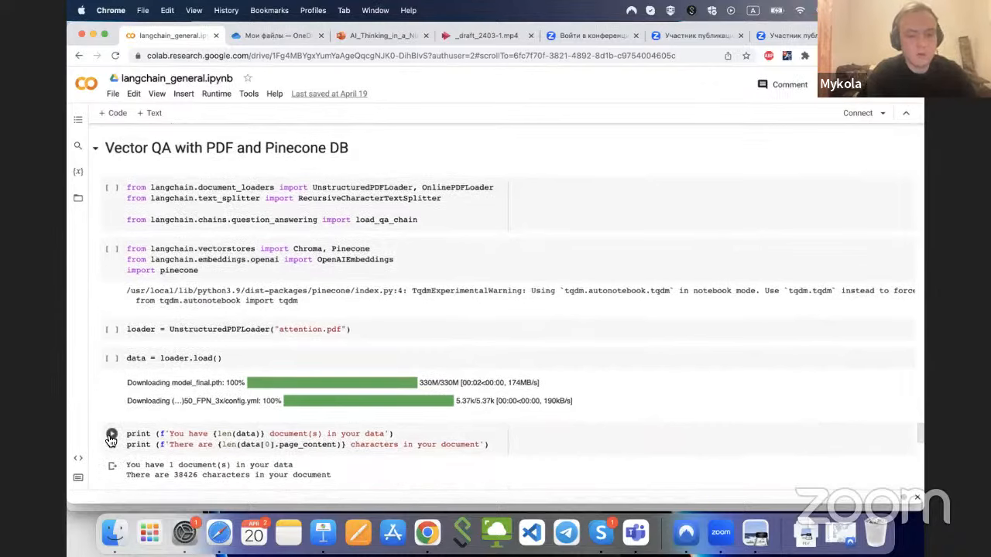
{"action": "scroll", "coordinate": [112, 438], "scroll_direction": "down", "scroll_amount": 2}
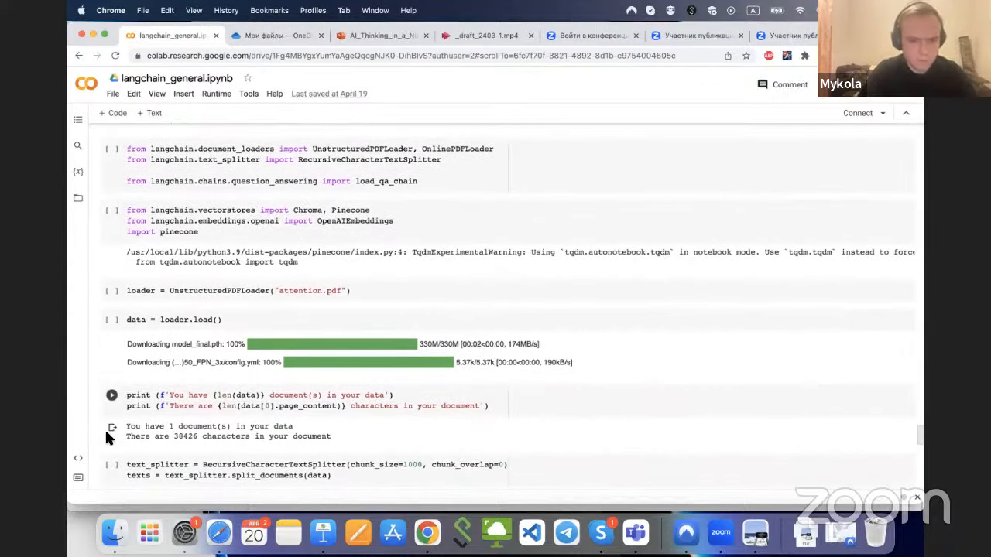
{"action": "scroll", "coordinate": [107, 437], "scroll_direction": "down", "scroll_amount": 2}
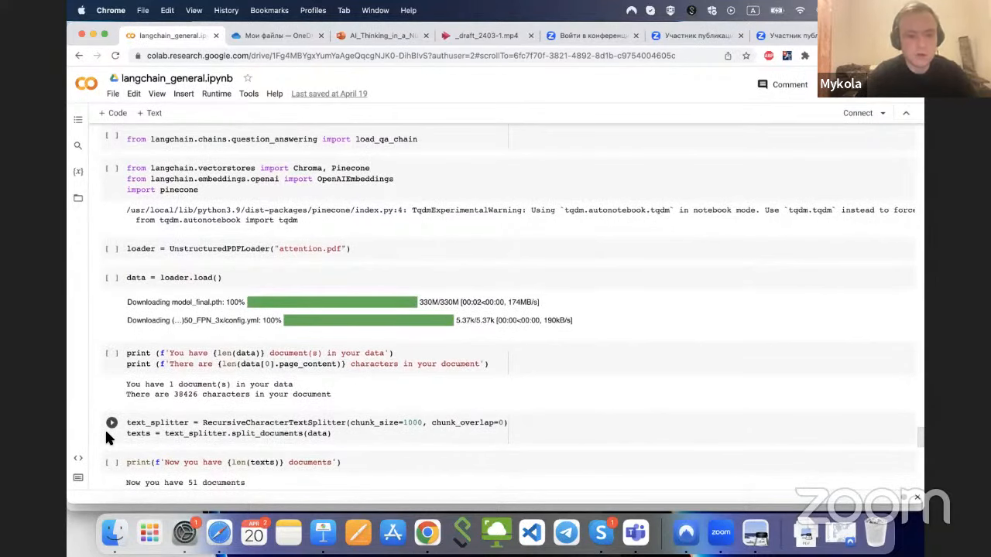
{"action": "scroll", "coordinate": [107, 438], "scroll_direction": "down", "scroll_amount": 3}
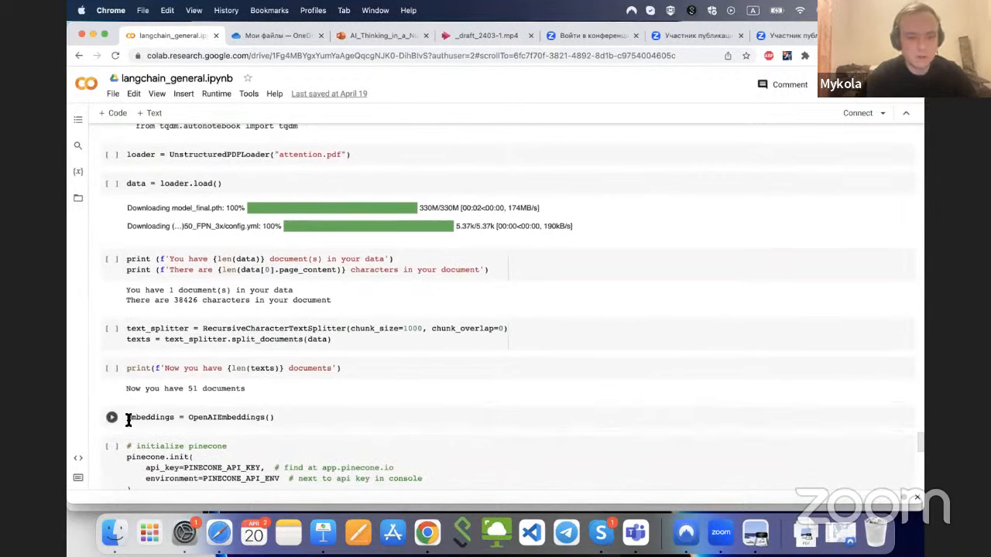
{"action": "scroll", "coordinate": [129, 419], "scroll_direction": "down", "scroll_amount": 3}
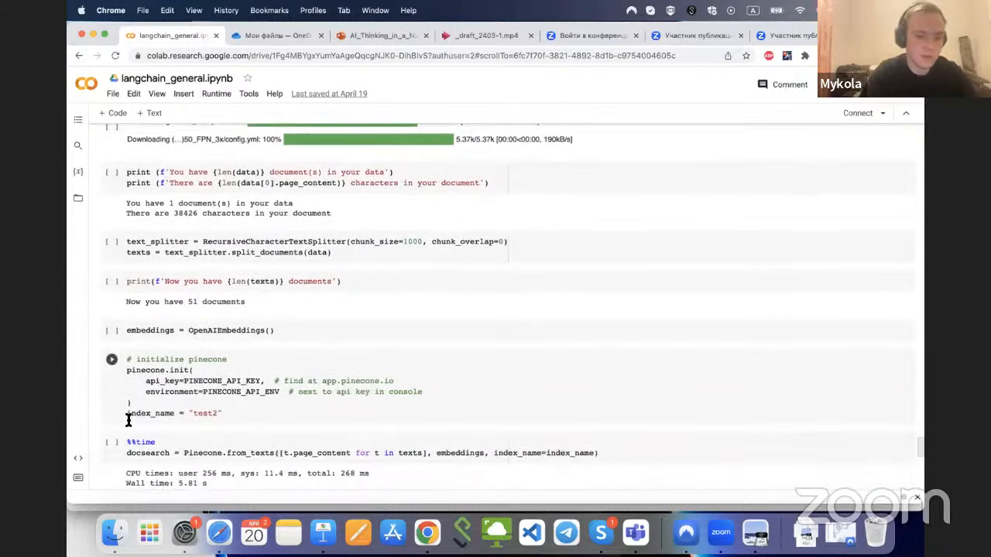
{"action": "scroll", "coordinate": [129, 419], "scroll_direction": "down", "scroll_amount": 2}
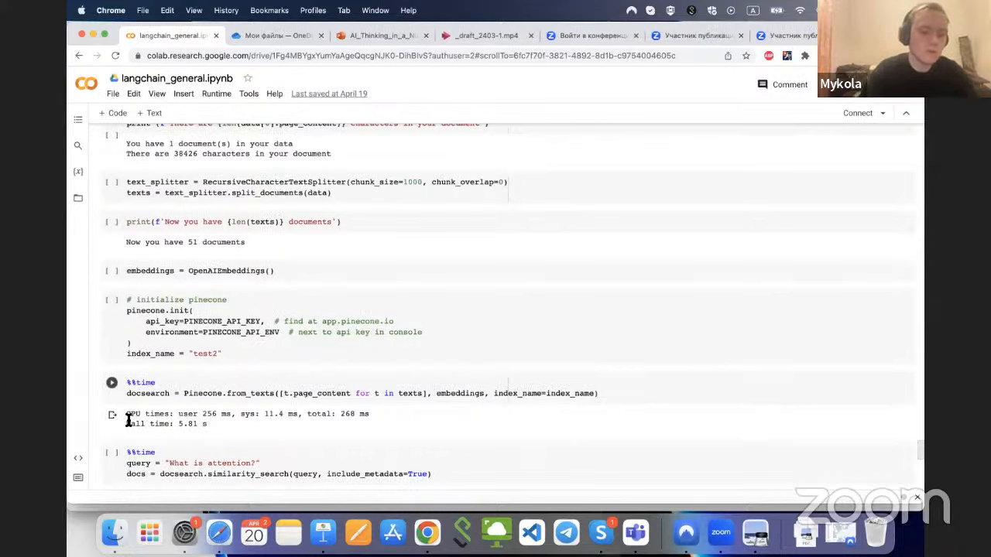
{"action": "scroll", "coordinate": [128, 419], "scroll_direction": "down", "scroll_amount": 2}
{"action": "scroll", "coordinate": [128, 419], "scroll_direction": "down", "scroll_amount": 3}
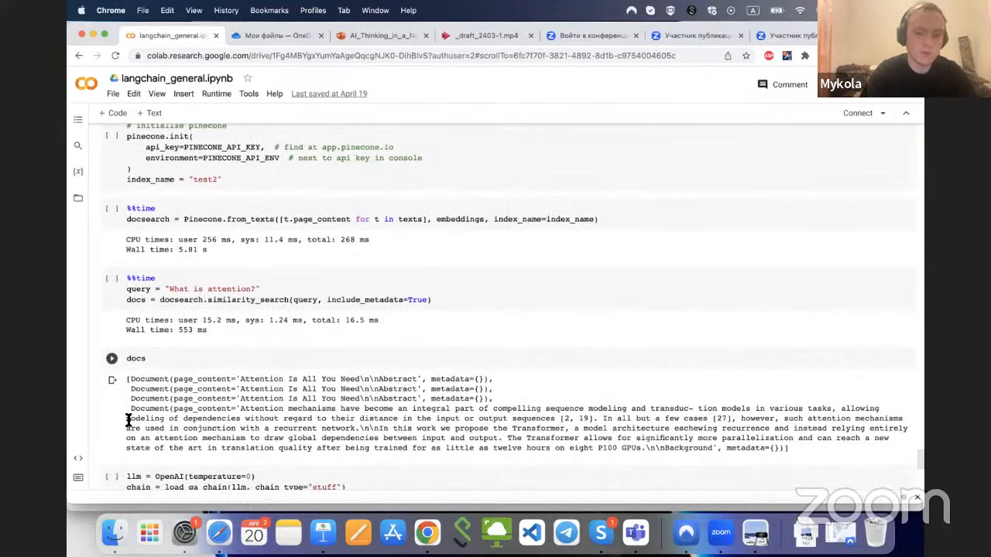
{"action": "scroll", "coordinate": [207, 450], "scroll_direction": "down", "scroll_amount": 1}
{"action": "scroll", "coordinate": [207, 450], "scroll_direction": "down", "scroll_amount": 1}
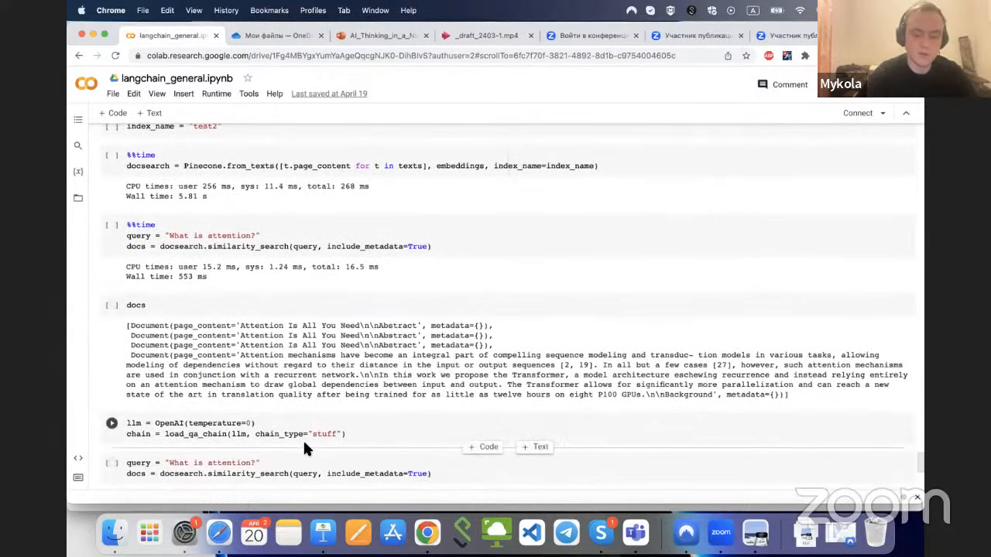
{"action": "scroll", "coordinate": [301, 450], "scroll_direction": "down", "scroll_amount": 2}
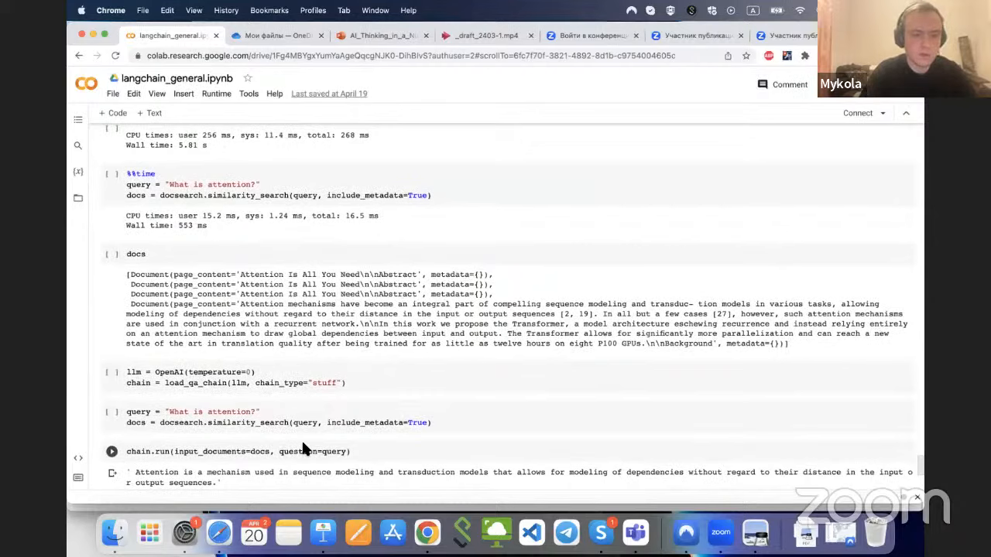
{"action": "scroll", "coordinate": [301, 450], "scroll_direction": "down", "scroll_amount": 1}
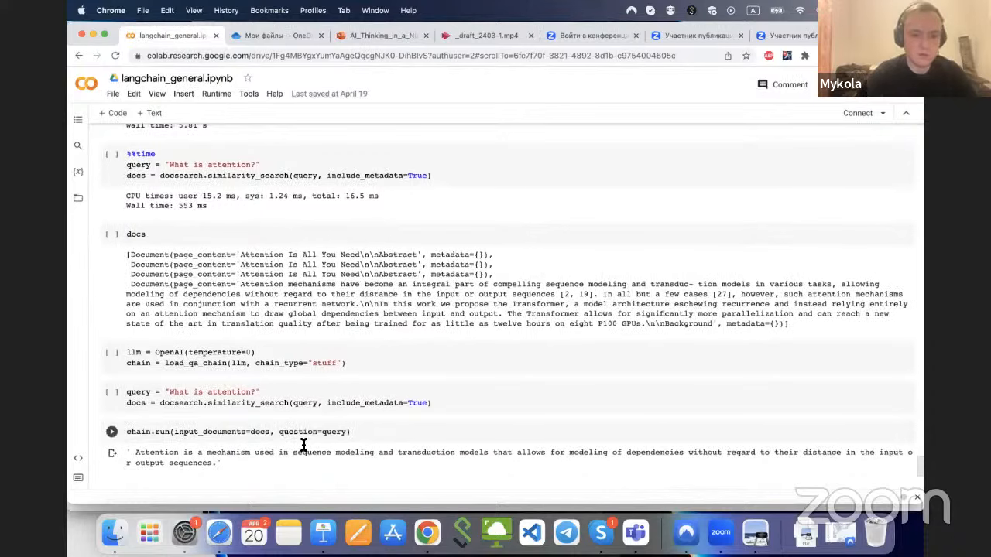
{"action": "scroll", "coordinate": [302, 445], "scroll_direction": "down", "scroll_amount": 2}
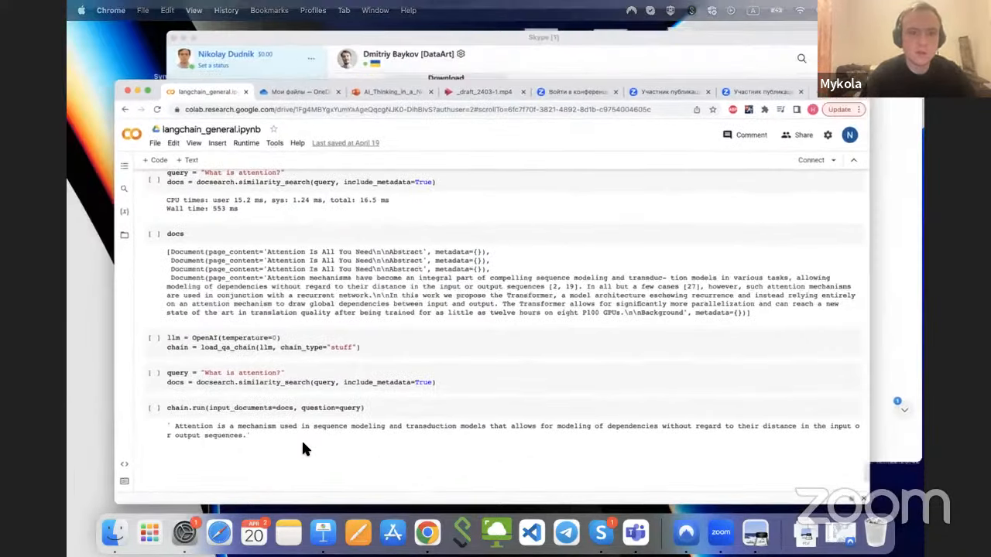
Step: Show all open windows and desktops in Mission Control
{"action": "key", "text": "ctrl+Up"}
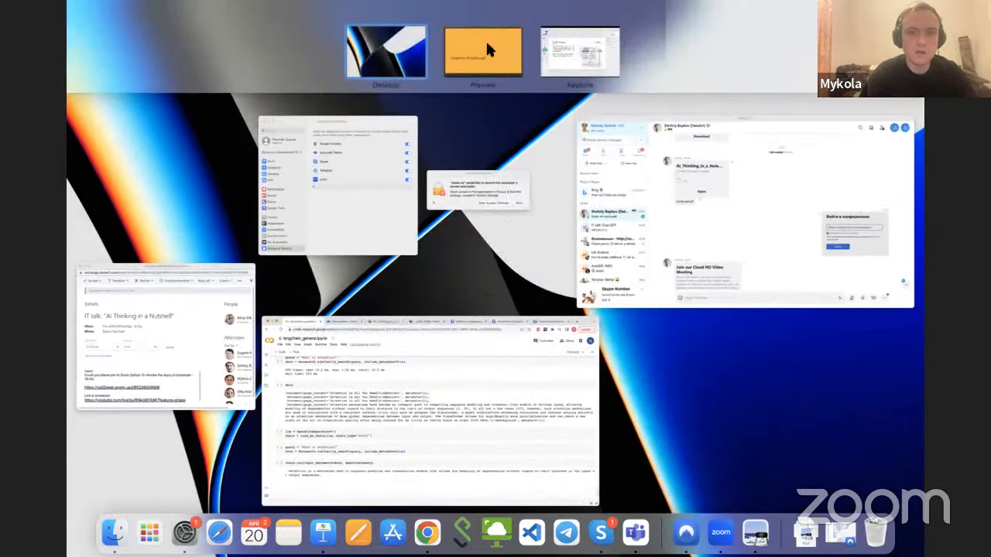
Step: Switch back to the full-screen slide deck on the Langchain Walkthrough slide
{"action": "left_click", "coordinate": [486, 47]}
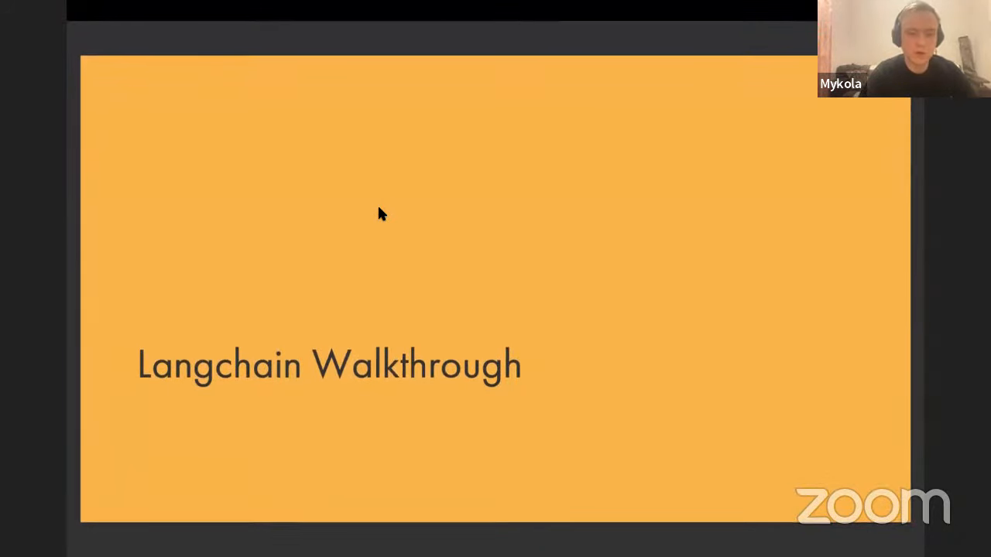
{"action": "scroll", "coordinate": [379, 213], "scroll_direction": "down", "scroll_amount": 3}
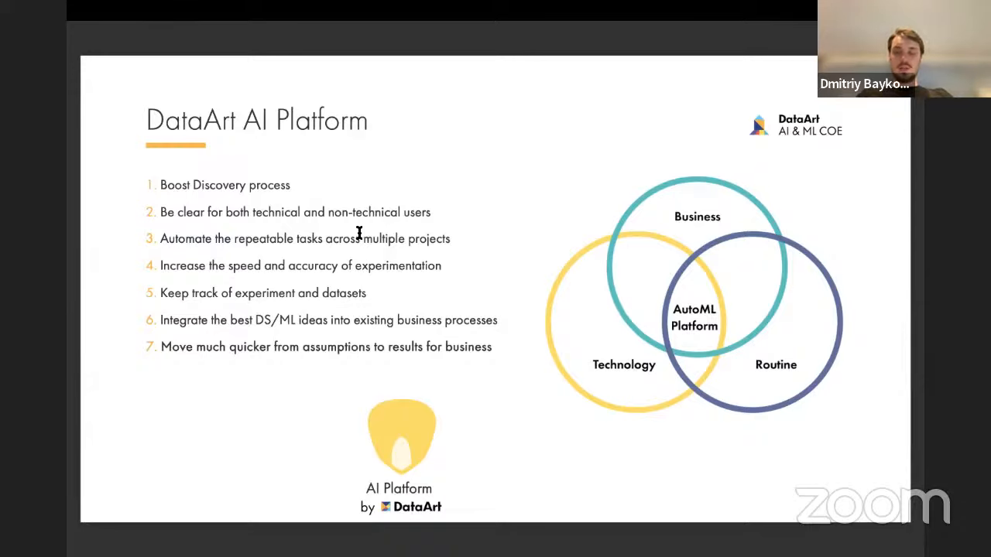
{"action": "scroll", "coordinate": [359, 233], "scroll_direction": "down", "scroll_amount": 5}
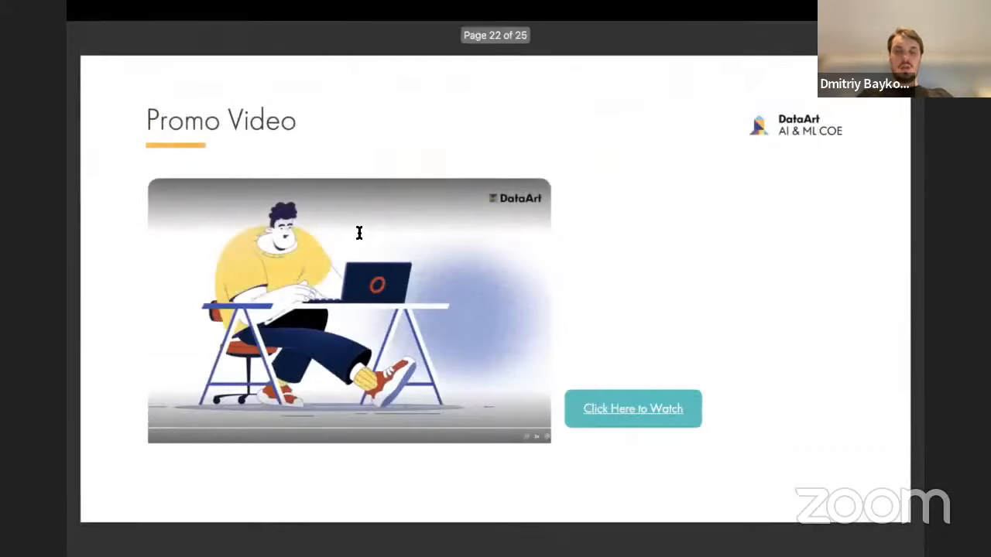
Step: Bring Chrome forward and play the DataArt promo video full screen in Microsoft Stream
{"action": "key", "text": "ctrl+Up"}
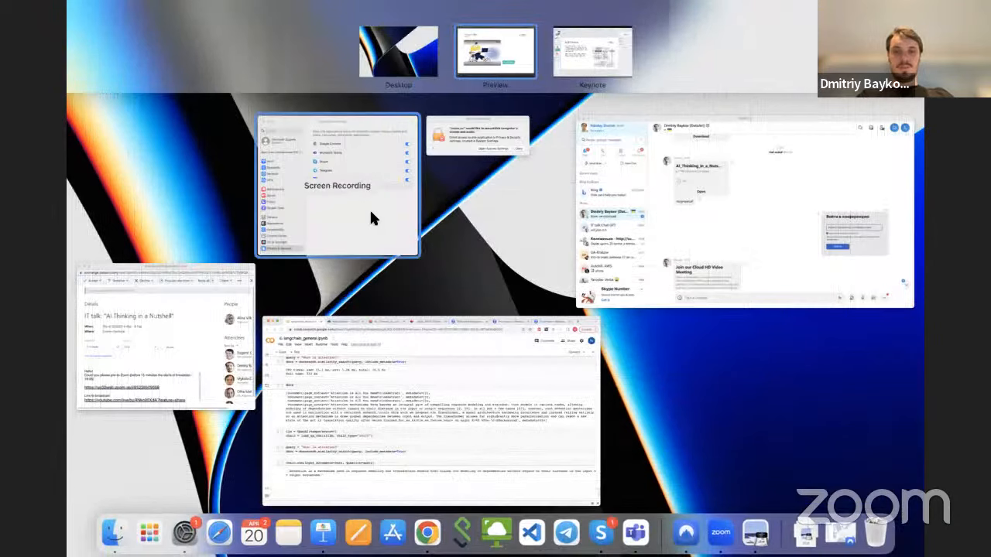
{"action": "left_click", "coordinate": [346, 341]}
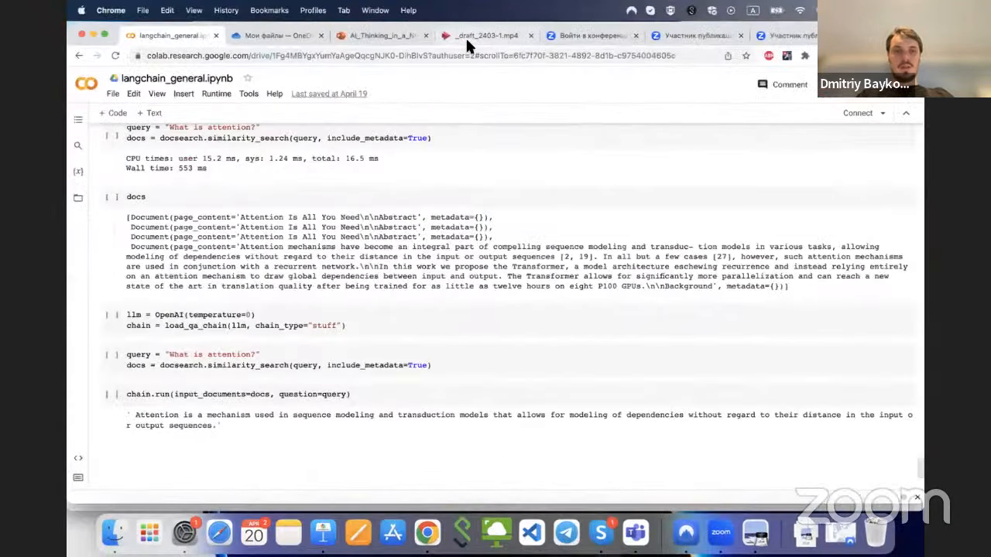
{"action": "left_click", "coordinate": [467, 38]}
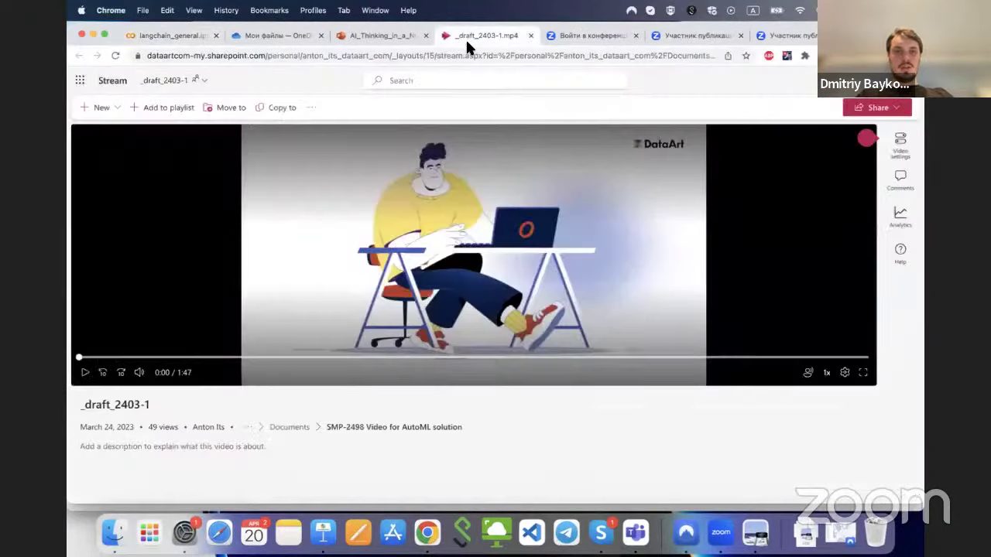
{"action": "left_click", "coordinate": [863, 373]}
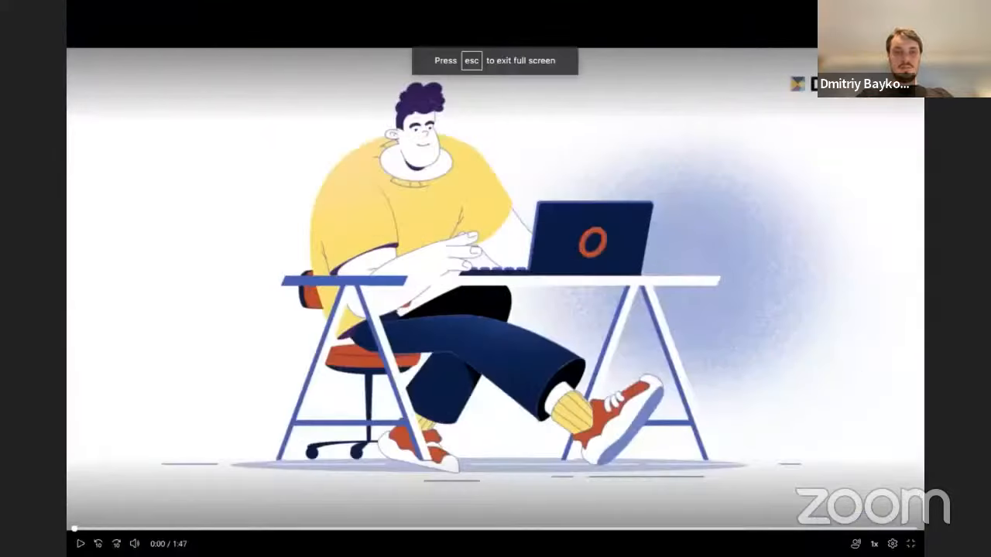
{"action": "left_click", "coordinate": [80, 543]}
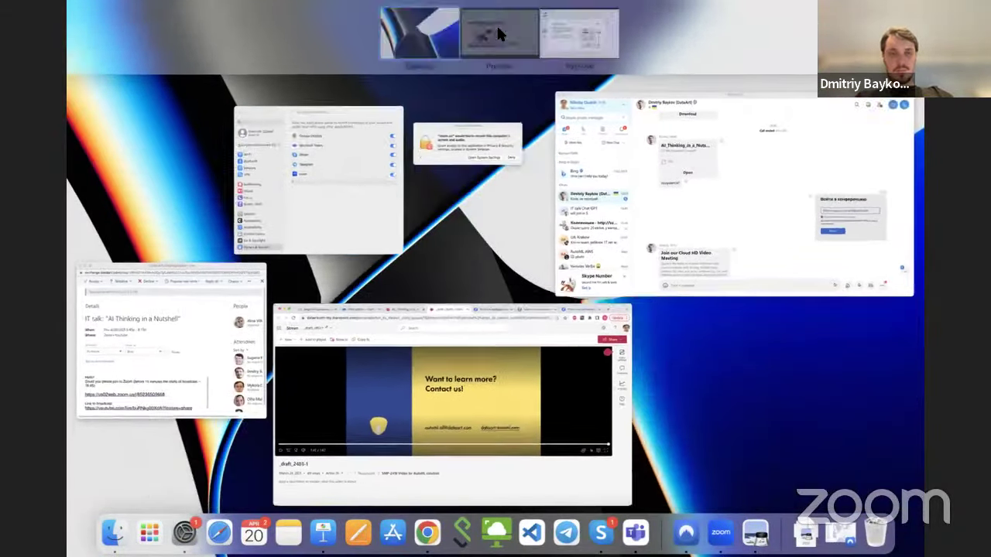
Step: Return to the presentation's Promo Video slide after the video ends
{"action": "left_click", "coordinate": [496, 31]}
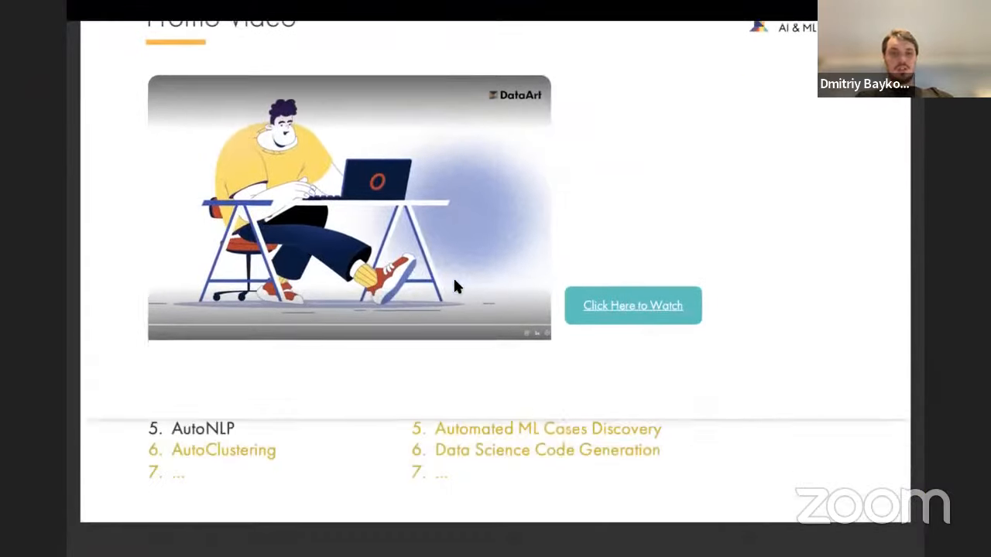
{"action": "scroll", "coordinate": [453, 287], "scroll_direction": "up", "scroll_amount": 5}
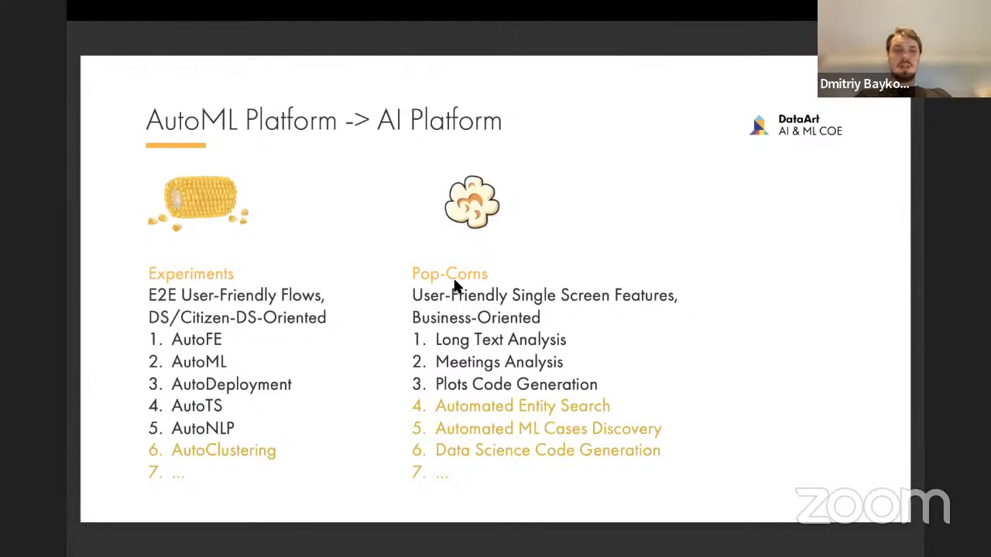
{"action": "scroll", "coordinate": [453, 286], "scroll_direction": "down", "scroll_amount": 3}
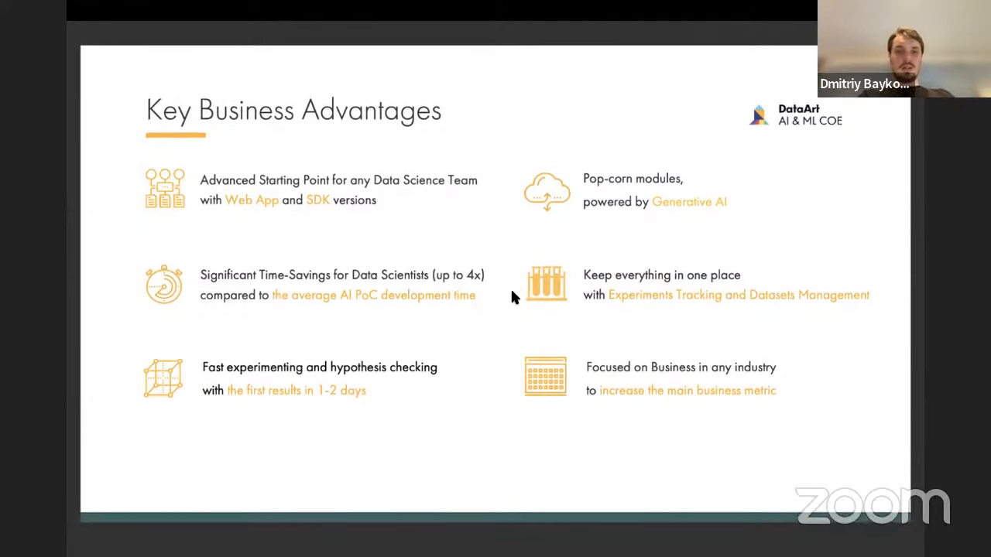
Step: Advance to the closing Thank you! Let's hear your questions! slide for the Q&A
{"action": "key", "text": "Right"}
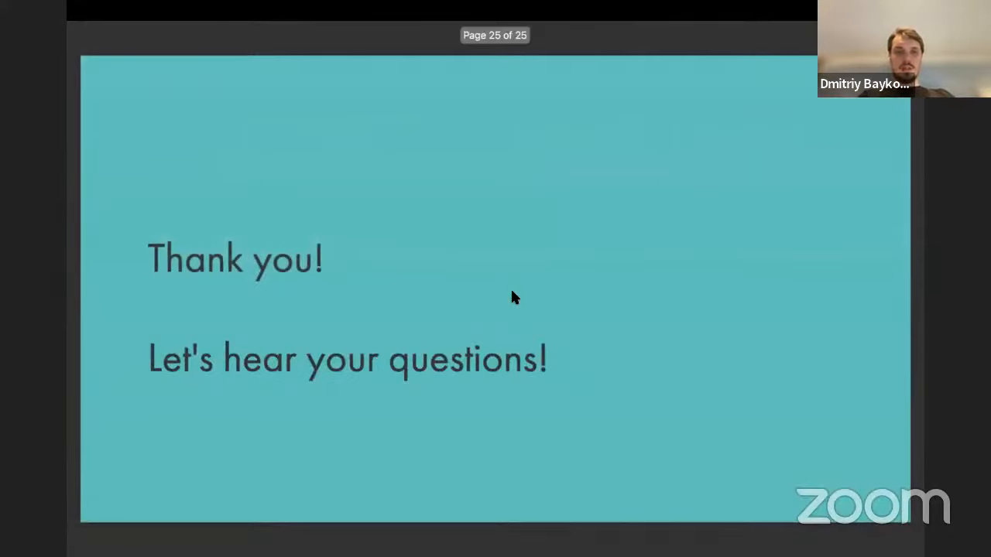